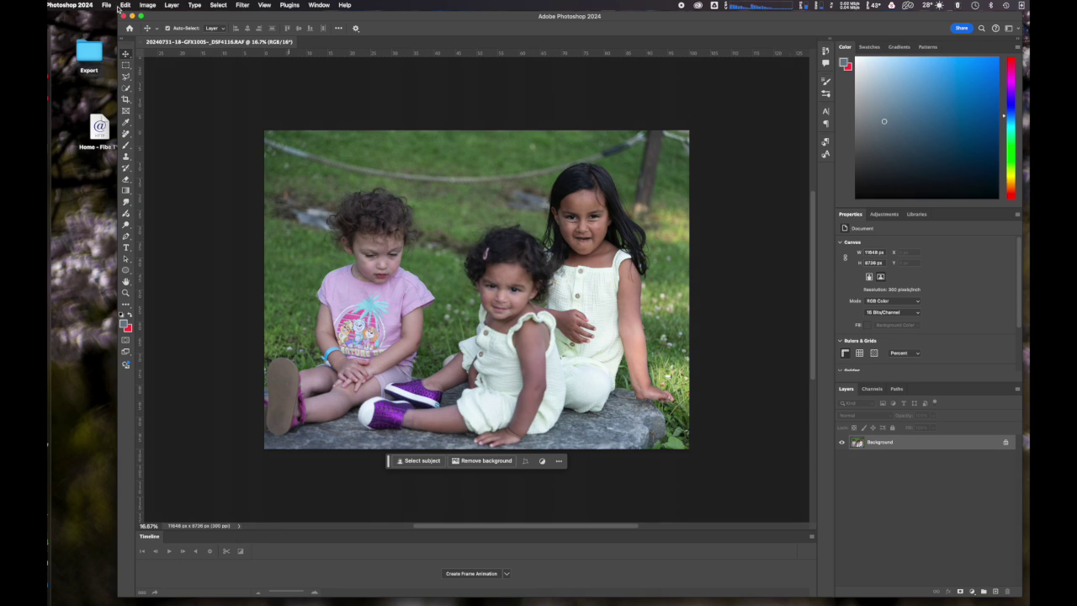
# - Open the raw photos _DSF4117.RAF and _DSF4118.RAF as separate documents, keeping the default Camera Raw settings
pyautogui.click(106, 5)
pyautogui.click(130, 40)
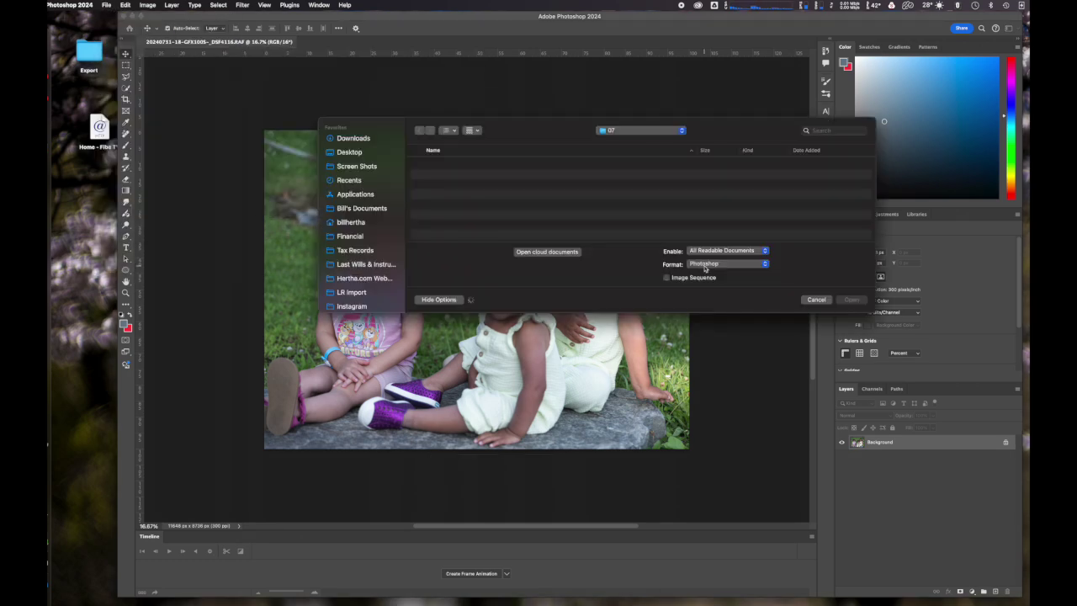
pyautogui.scroll(-1, 628, 221)
pyautogui.doubleClick(628, 216)
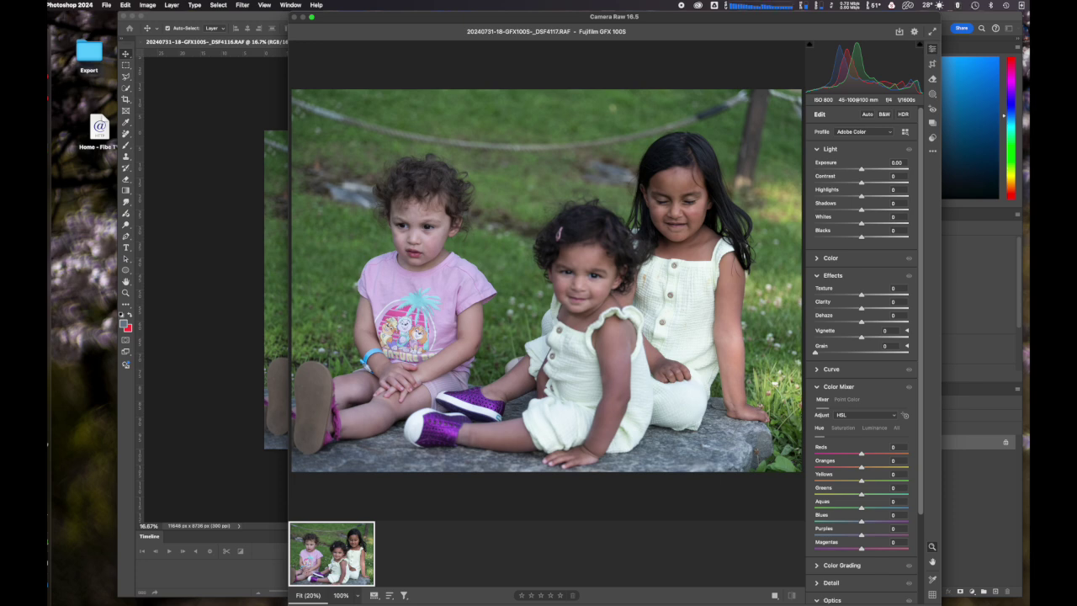
pyautogui.press('Return')
pyautogui.click(107, 5)
pyautogui.click(143, 41)
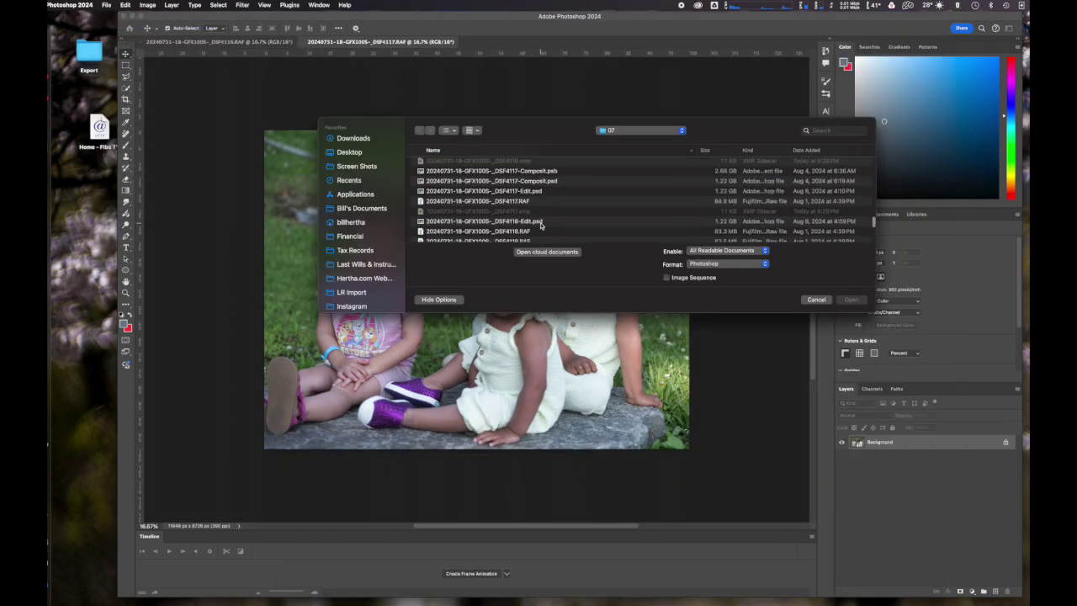
pyautogui.doubleClick(540, 224)
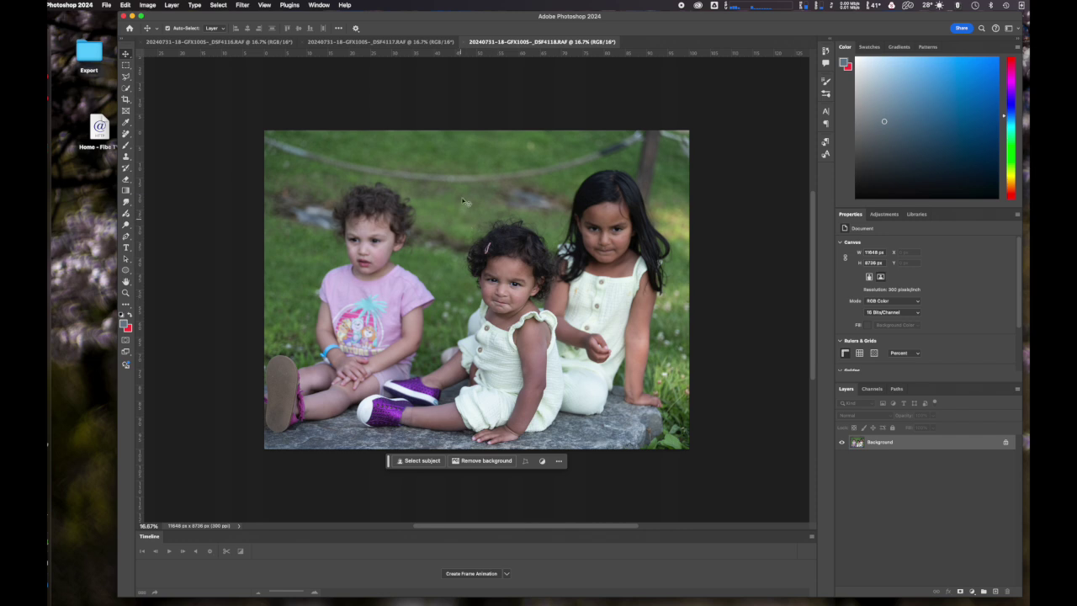
pyautogui.click(380, 43)
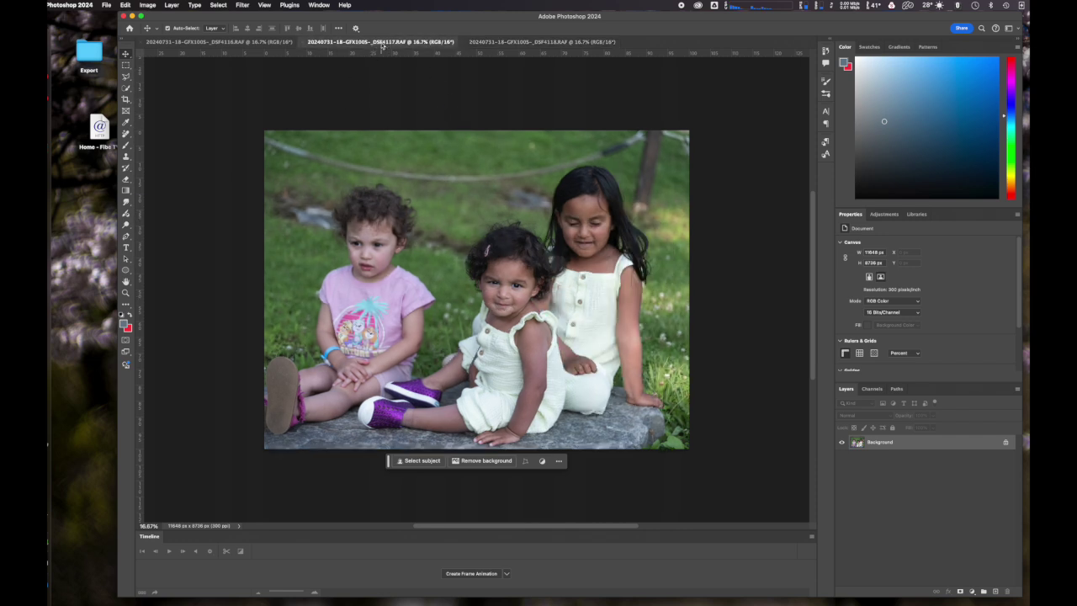
pyautogui.click(259, 44)
pyautogui.click(392, 42)
pyautogui.rightClick(913, 446)
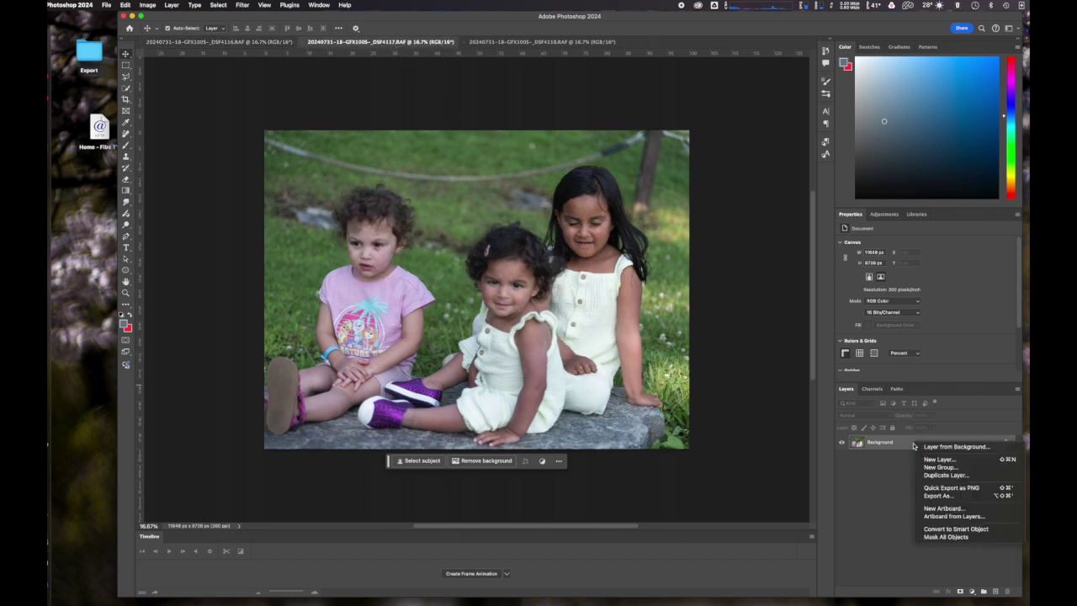
pyautogui.click(946, 474)
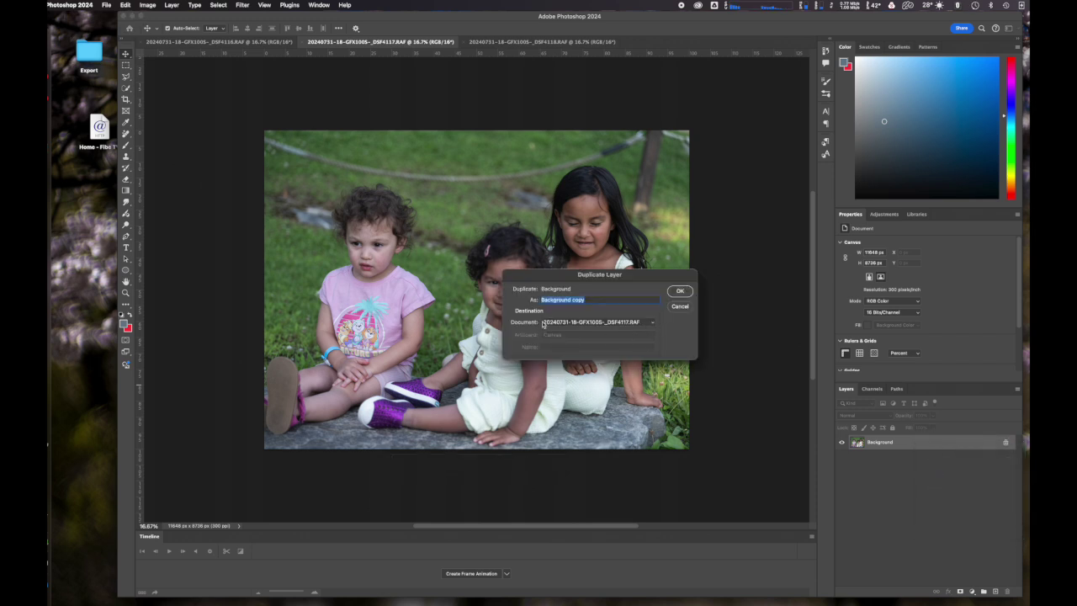
pyautogui.click(544, 322)
pyautogui.click(549, 340)
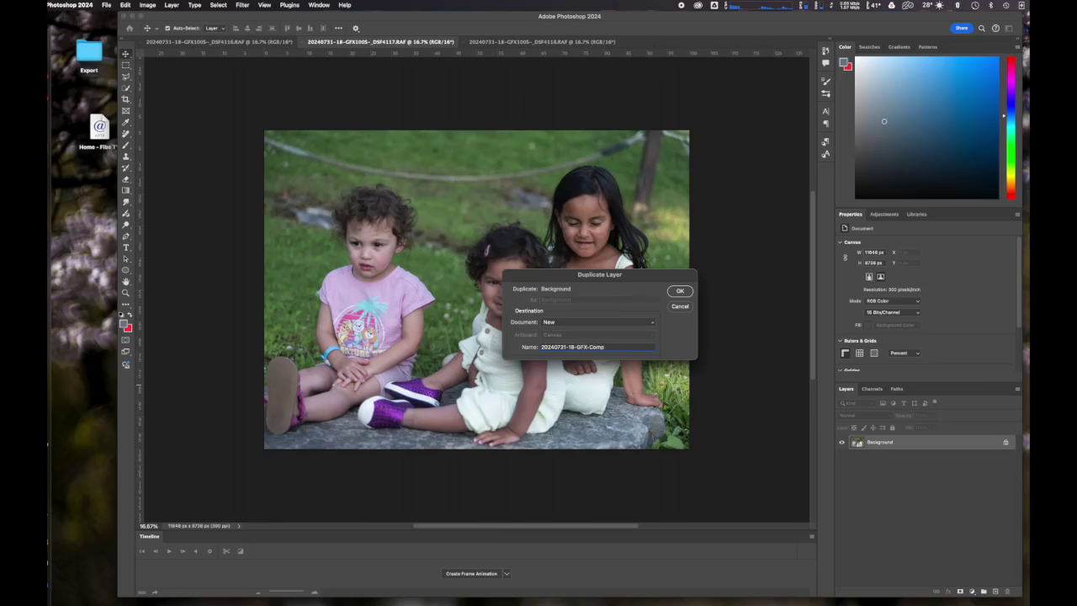
pyautogui.press('Return')
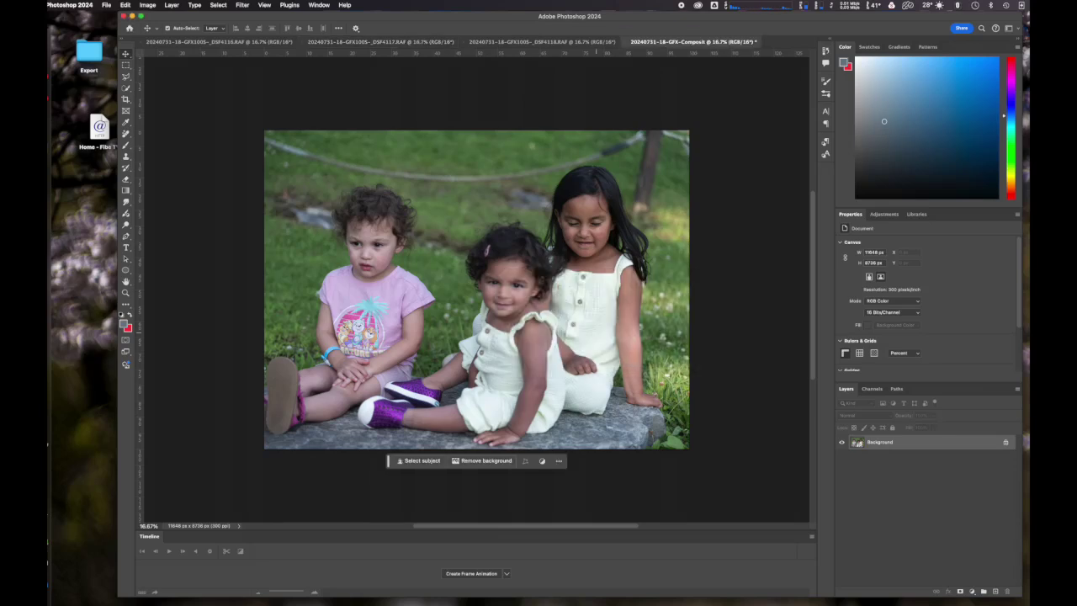
# - Quick-select the middle child's head, hair and neck in _DSF4118.RAF and turn the selection into a layer mask
pyautogui.click(581, 42)
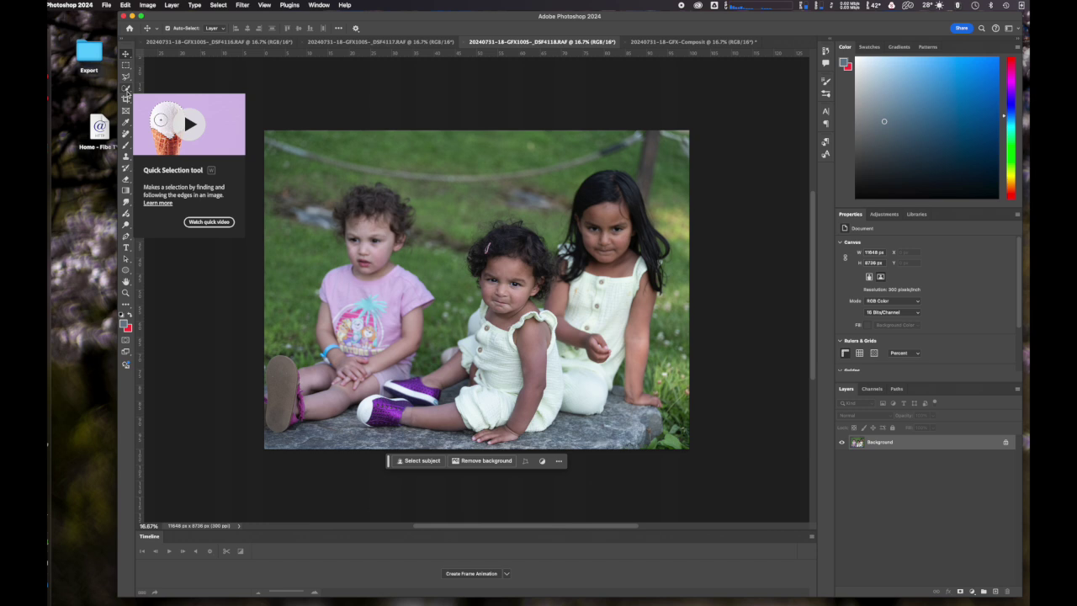
pyautogui.click(127, 88)
pyautogui.moveTo(503, 226)
pyautogui.mouseDown()
pyautogui.moveTo(480, 230)
pyautogui.moveTo(475, 283)
pyautogui.moveTo(501, 310)
pyautogui.moveTo(539, 282)
pyautogui.moveTo(530, 302)
pyautogui.moveTo(545, 294)
pyautogui.mouseUp()
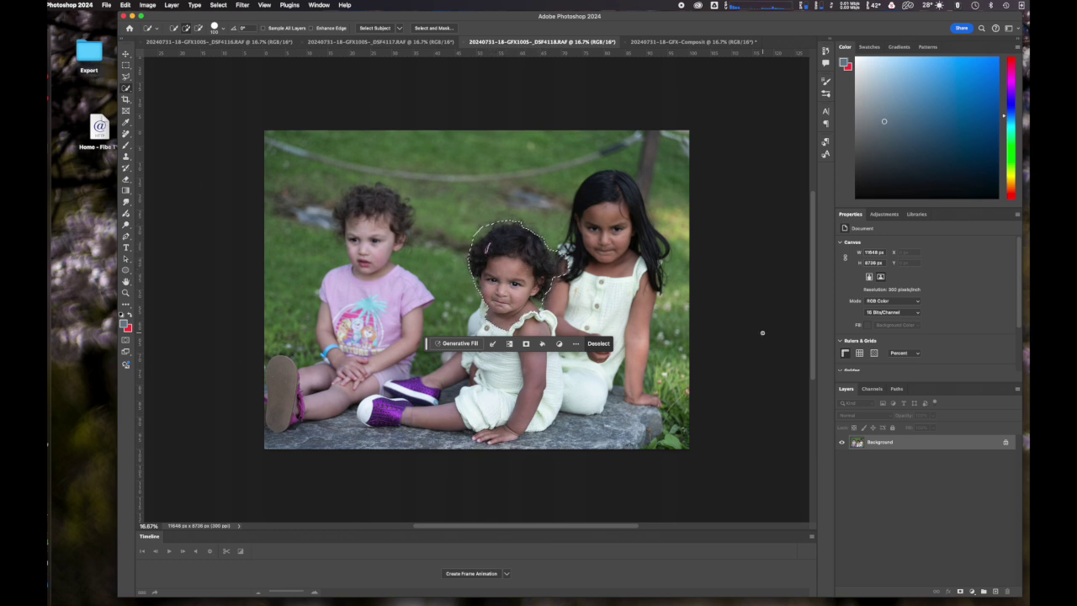
pyautogui.click(960, 591)
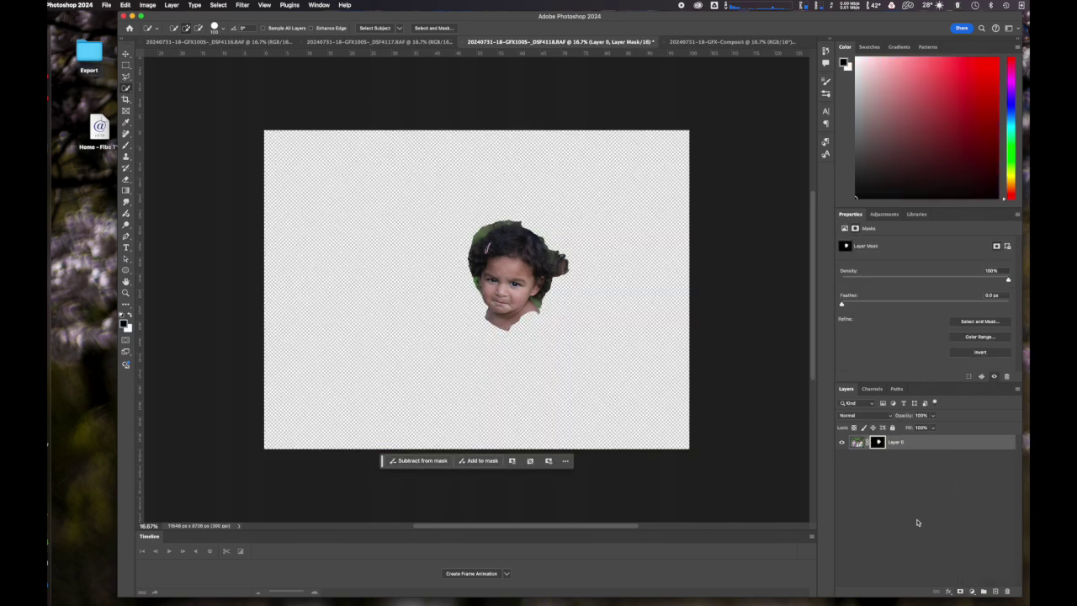
pyautogui.rightClick(919, 452)
pyautogui.click(932, 443)
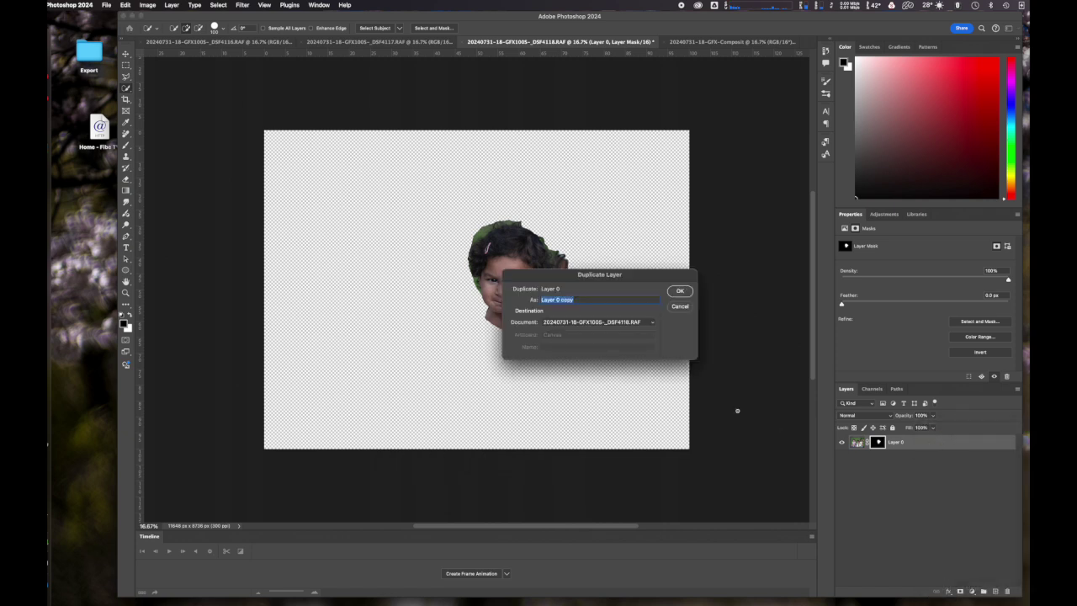
pyautogui.click(651, 323)
pyautogui.click(641, 329)
pyautogui.write('Vienna')
pyautogui.click(680, 291)
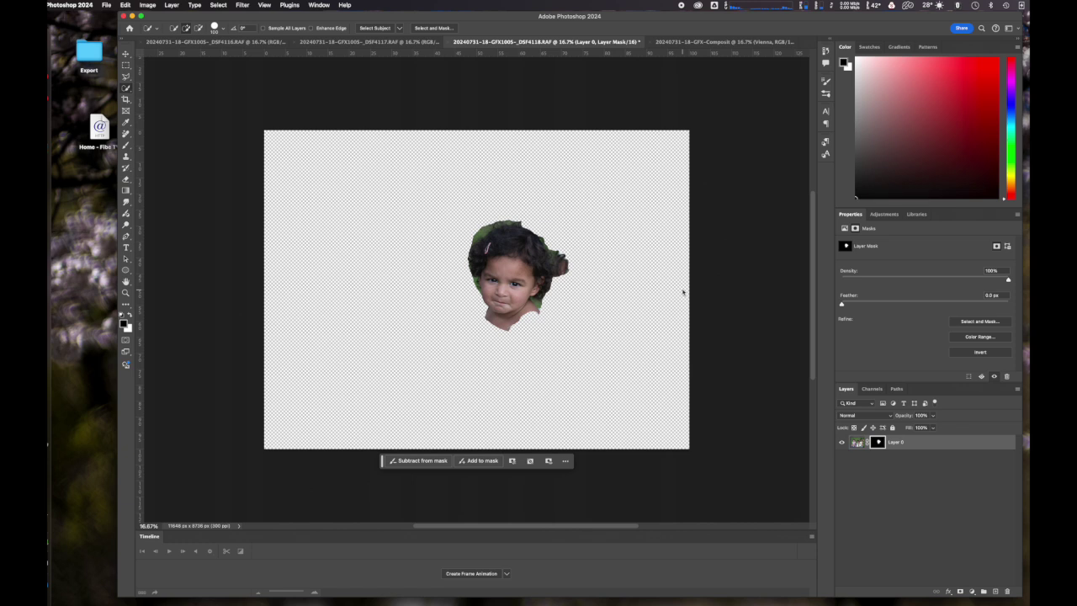
# - In the composite document, move the masked head layer slightly to align it with the middle child's body
pyautogui.click(682, 43)
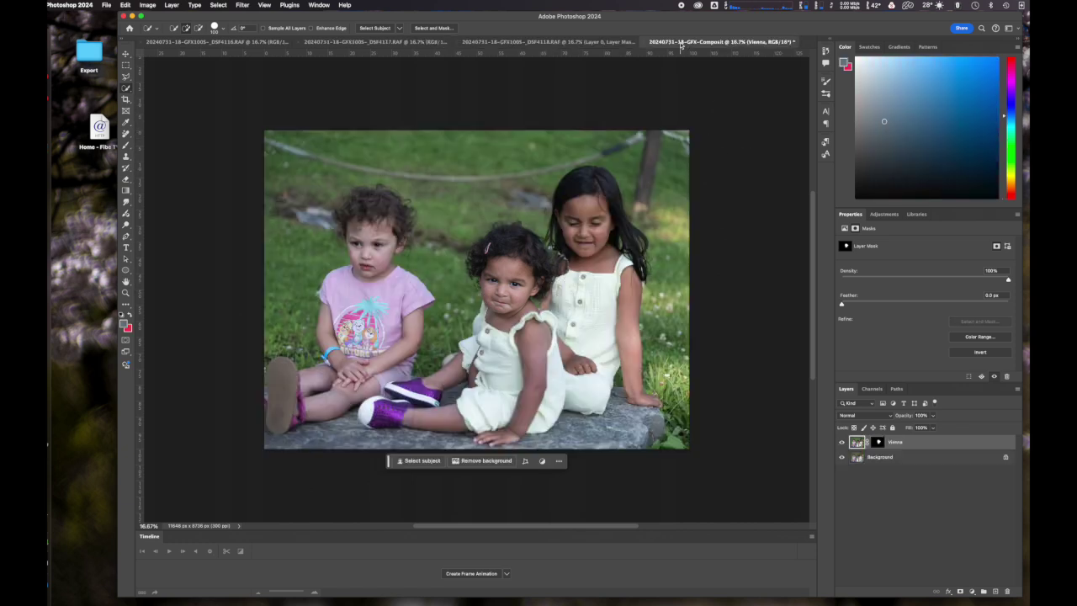
pyautogui.click(125, 54)
pyautogui.click(922, 445)
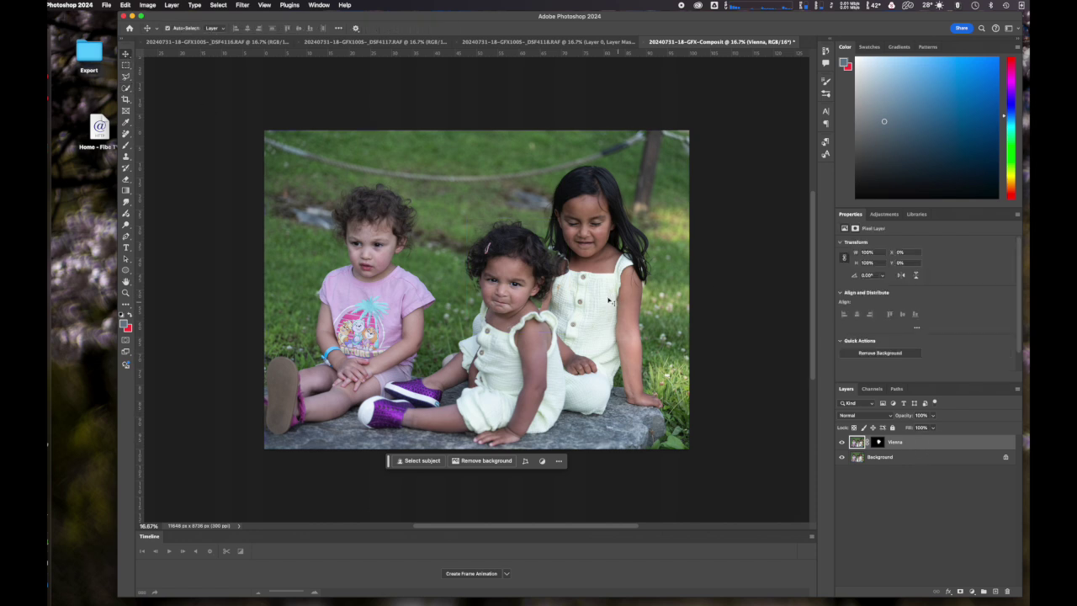
pyautogui.moveTo(506, 280)
pyautogui.mouseDown()
pyautogui.moveTo(478, 241)
pyautogui.moveTo(494, 255)
pyautogui.moveTo(467, 238)
pyautogui.moveTo(509, 282)
pyautogui.mouseUp()
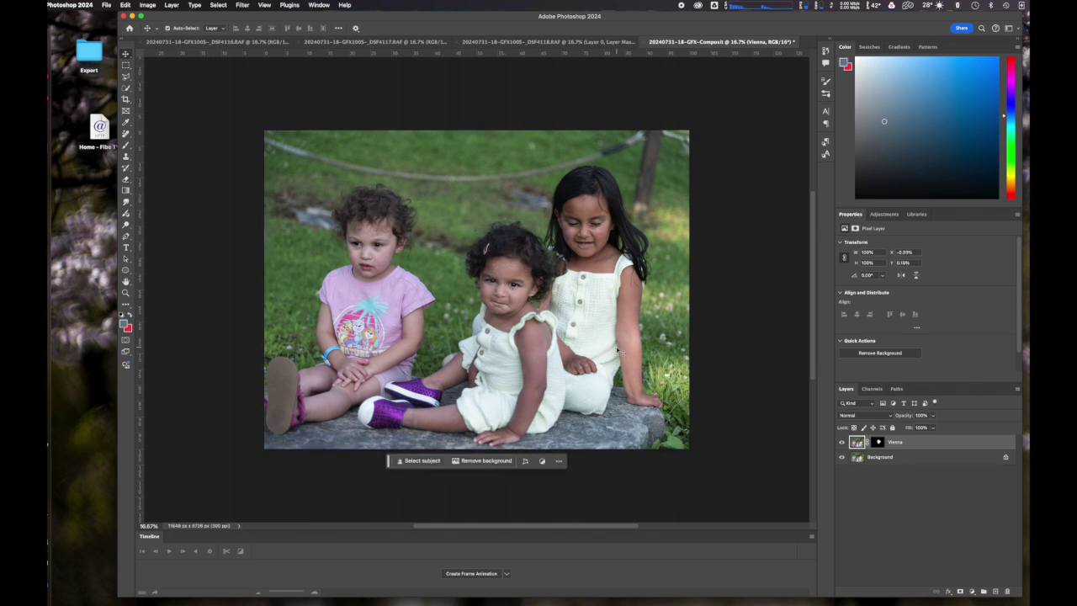
# - Zoom to 80%, target the head layer's mask and set up a Soft Round brush at 200 px
pyautogui.click(148, 526)
pyautogui.write('80')
pyautogui.press('Return')
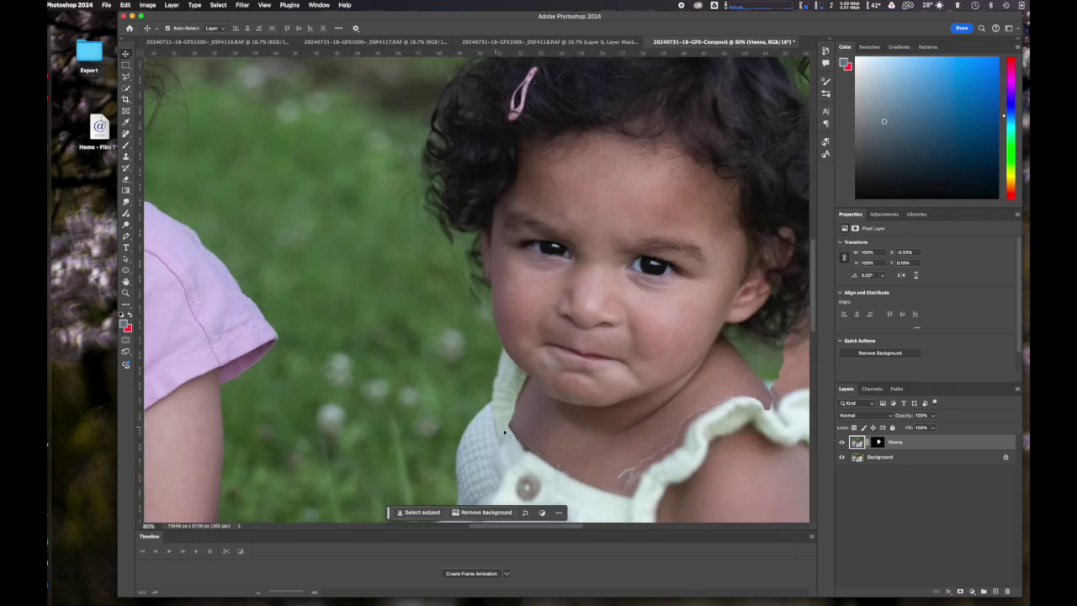
pyautogui.click(877, 441)
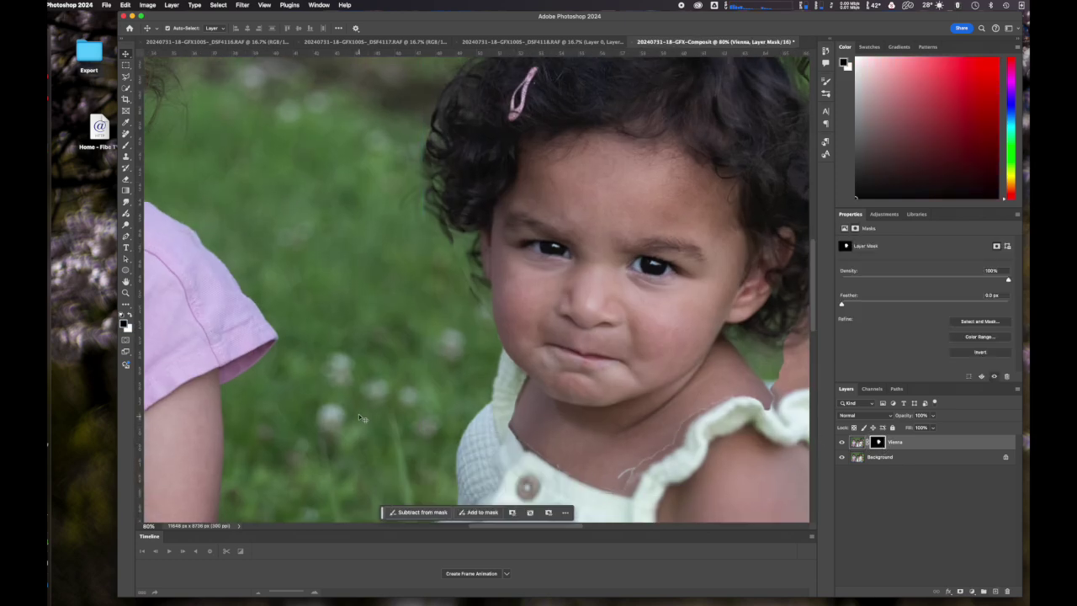
pyautogui.click(127, 145)
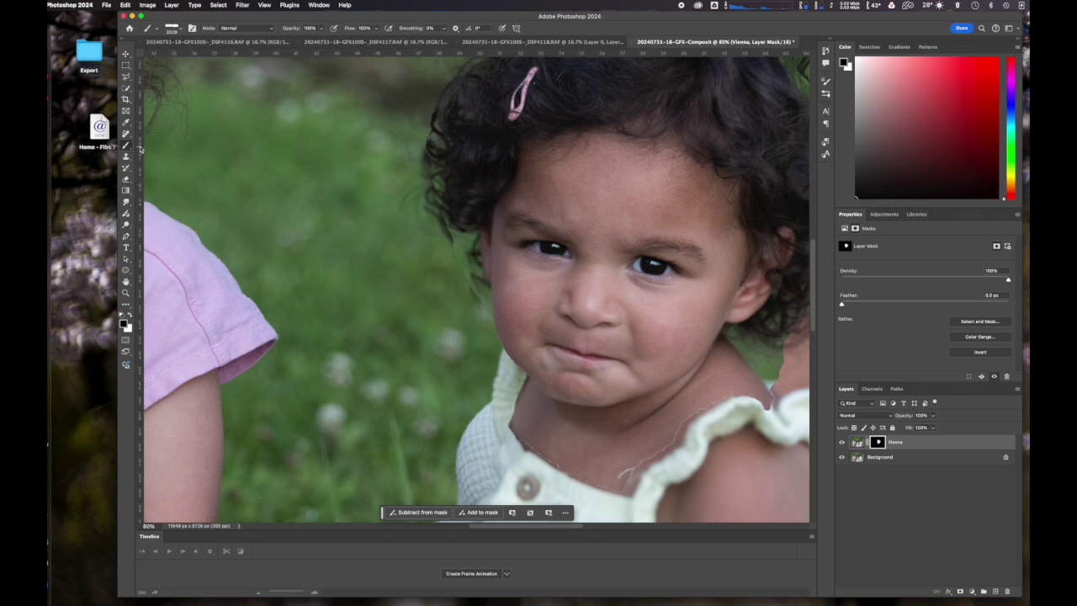
pyautogui.click(183, 30)
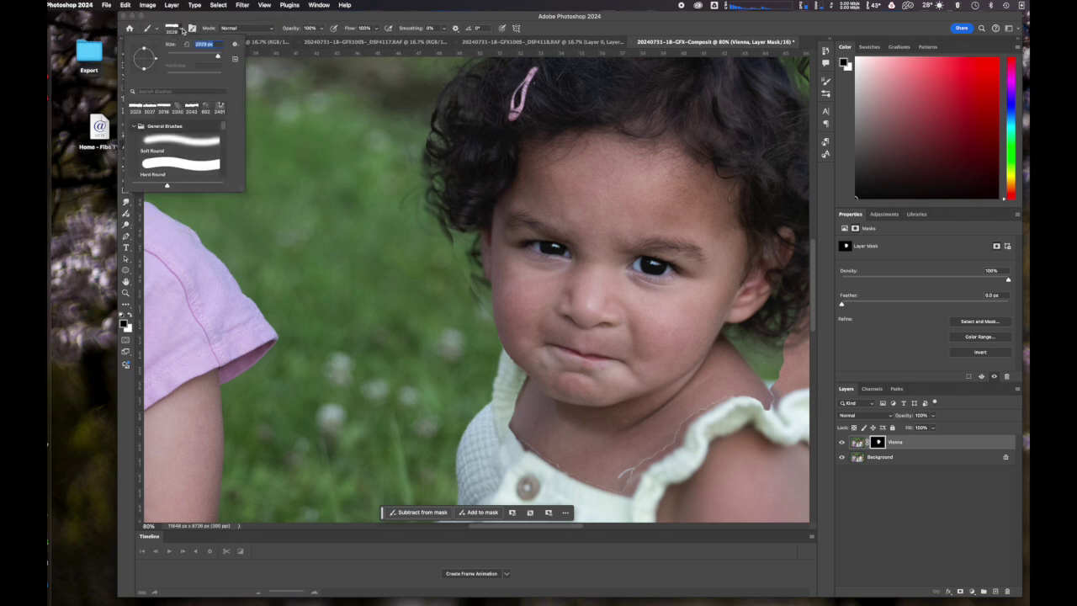
pyautogui.click(181, 137)
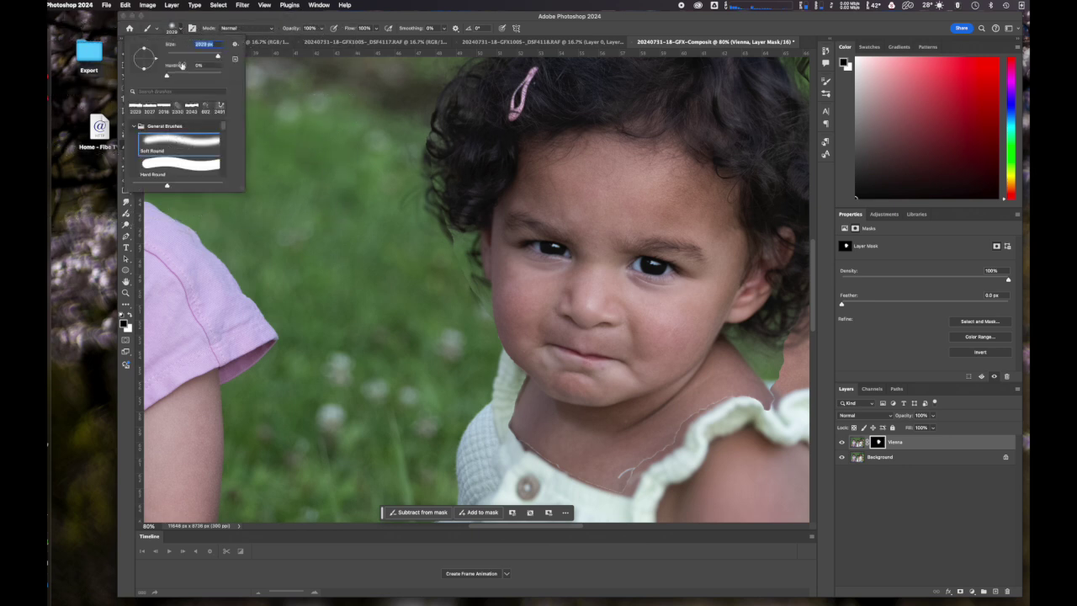
pyautogui.write('200')
pyautogui.press('Return')
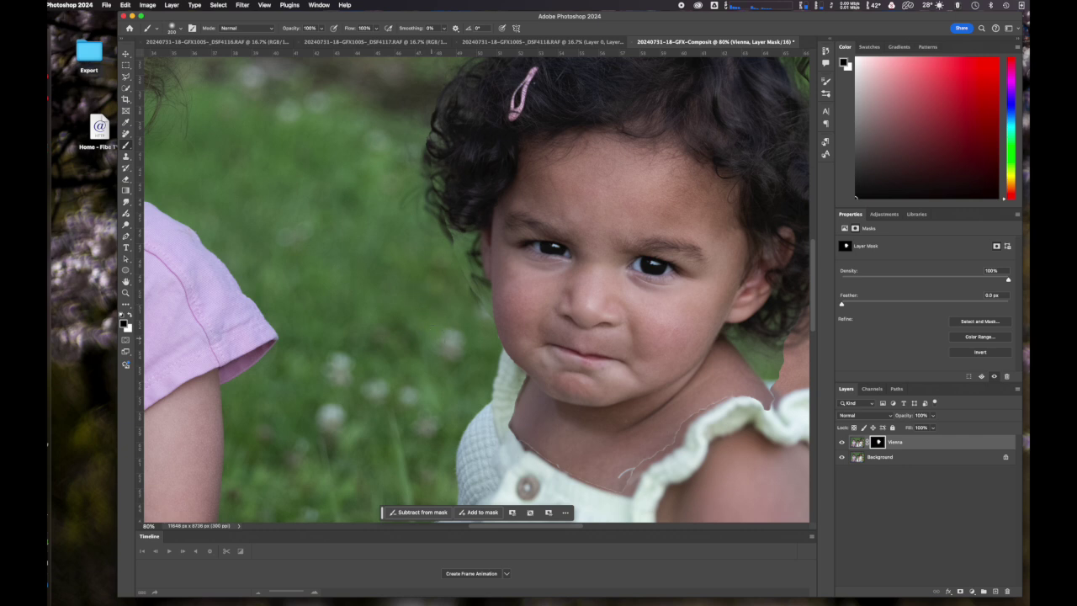
# - Reduce the brush size and paint black on the mask to blend the head's edges along the neckline and below the hair
pyautogui.press('[')
pyautogui.press('[')
pyautogui.press('[')
pyautogui.press('[')
pyautogui.press('[')
pyautogui.press('[')
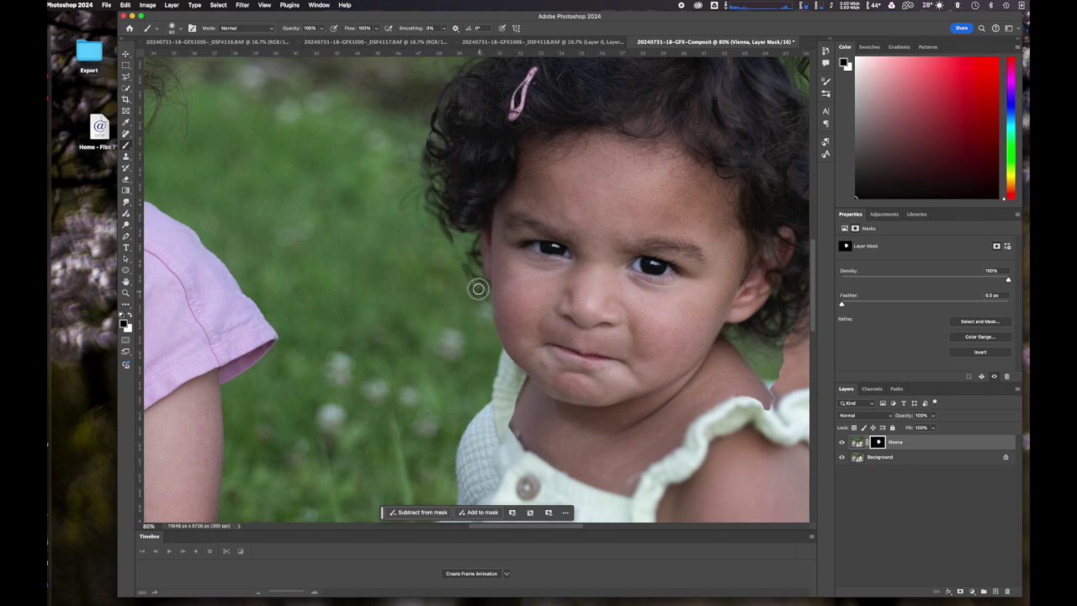
pyautogui.scroll(5, 416, 225)
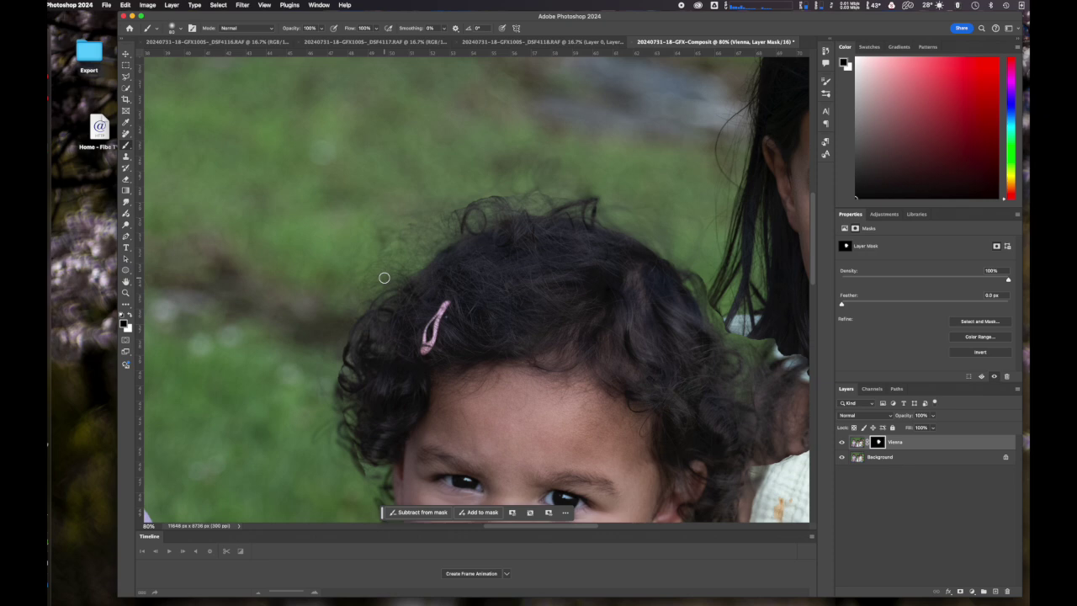
pyautogui.scroll(-5, 384, 277)
pyautogui.scroll(3, 589, 396)
pyautogui.scroll(-2, 653, 429)
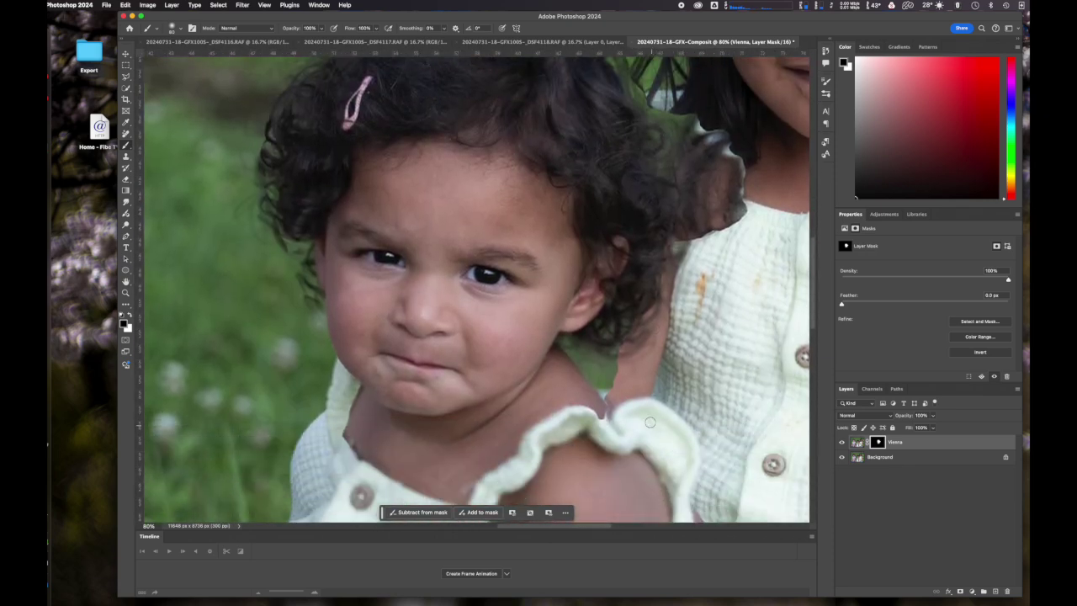
pyautogui.scroll(-1, 653, 428)
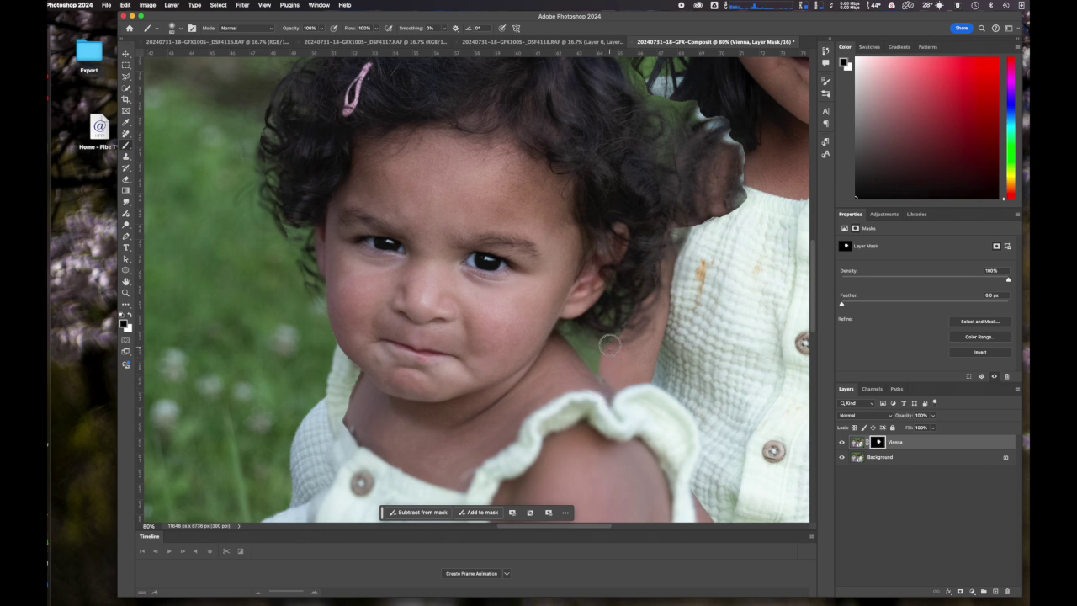
pyautogui.moveTo(593, 365); pyautogui.dragTo(601, 350)
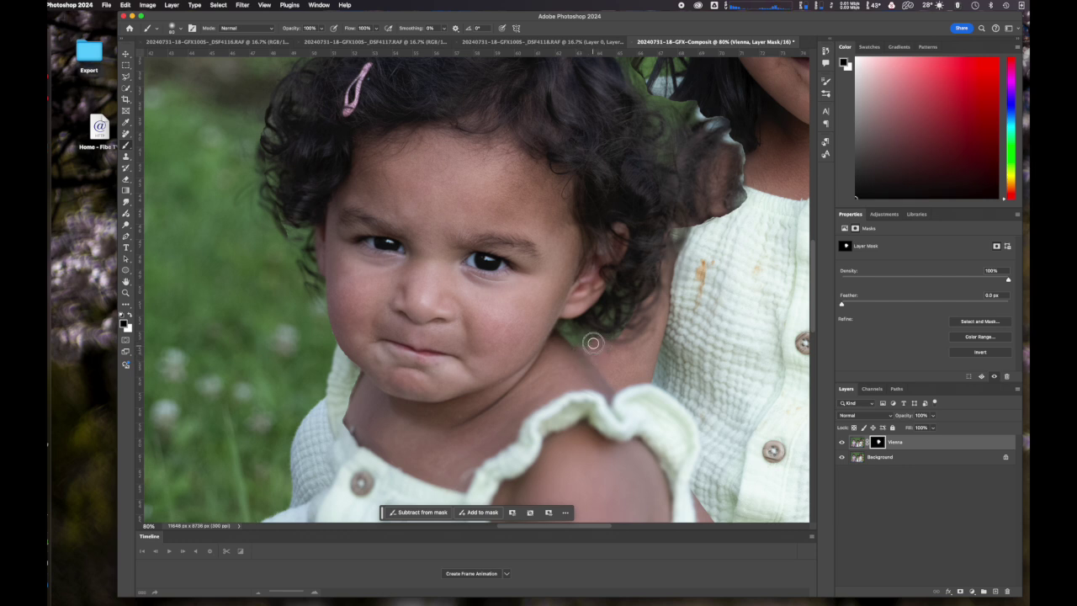
pyautogui.moveTo(582, 339); pyautogui.dragTo(594, 331)
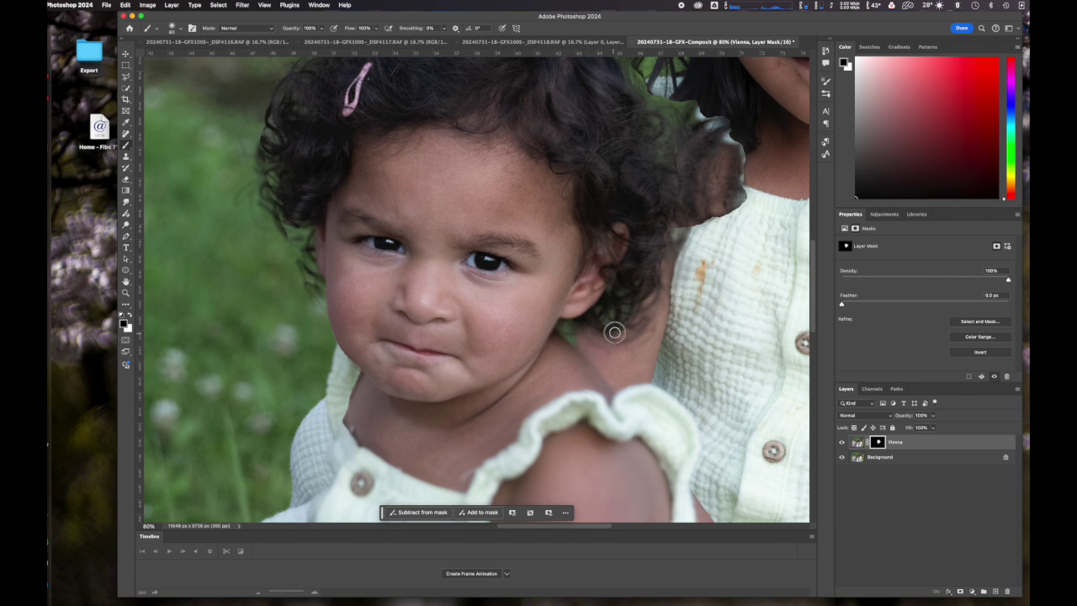
# - Paint out the leftover patch between the middle child's hair and the older girl's shoulder on the mask, then zoom to 20%
pyautogui.scroll(3, 635, 312)
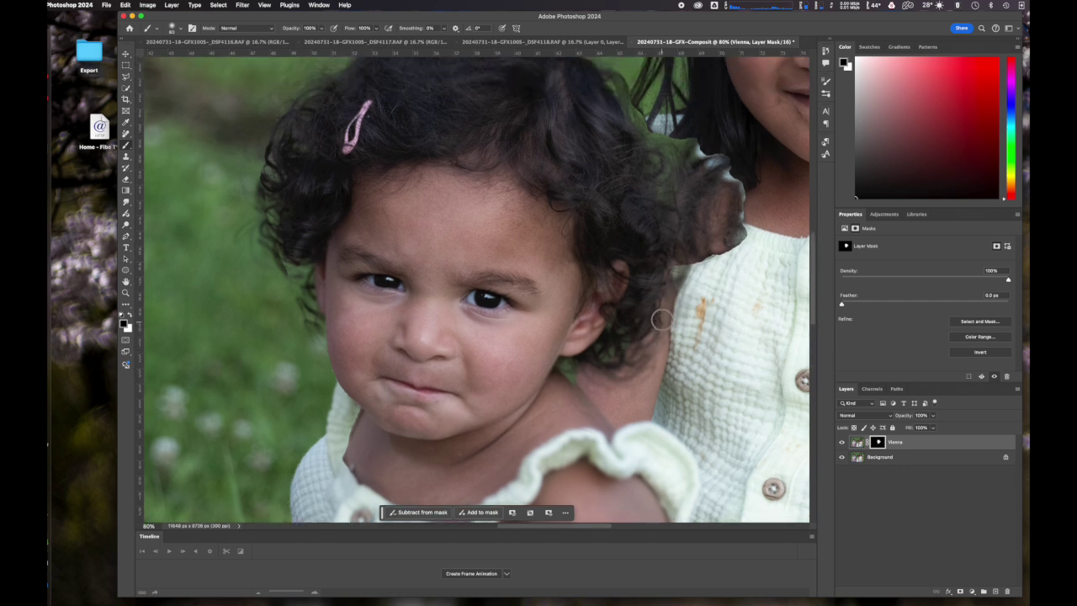
pyautogui.scroll(3, 665, 277)
pyautogui.hscroll(2, 664, 278)
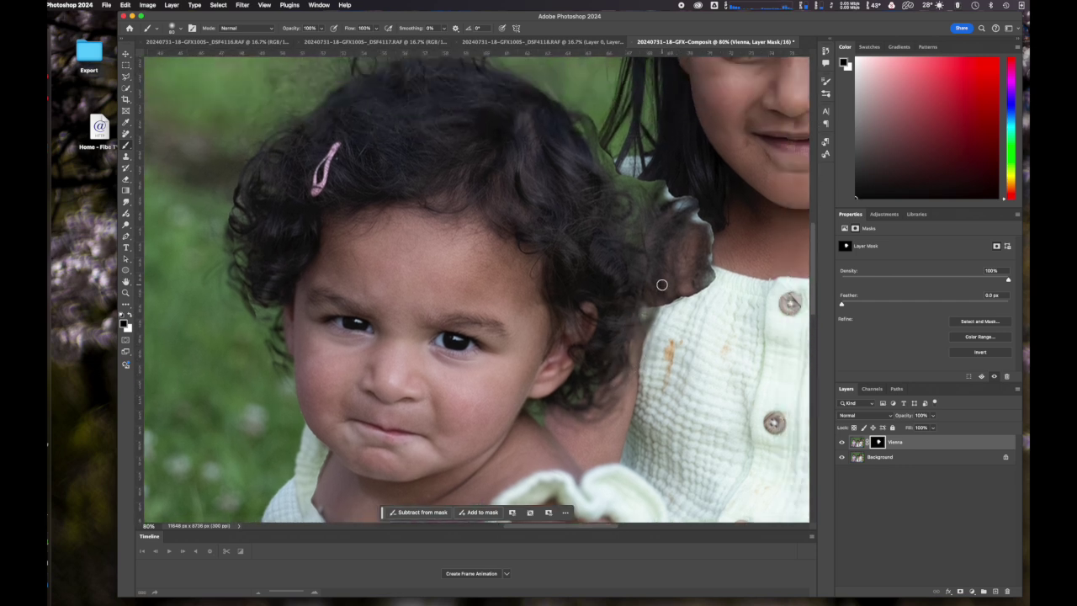
pyautogui.scroll(8, 662, 284)
pyautogui.hscroll(7, 662, 284)
pyautogui.scroll(-1, 539, 428)
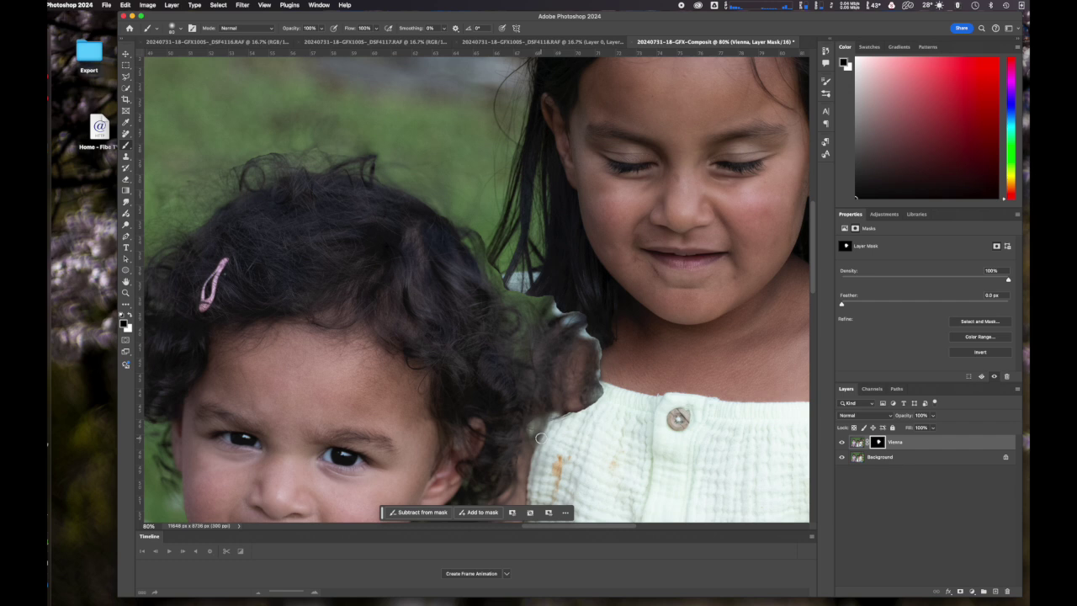
pyautogui.moveTo(571, 404)
pyautogui.mouseDown()
pyautogui.moveTo(601, 393)
pyautogui.moveTo(601, 403)
pyautogui.moveTo(589, 410)
pyautogui.moveTo(598, 340)
pyautogui.moveTo(575, 312)
pyautogui.moveTo(589, 365)
pyautogui.moveTo(575, 387)
pyautogui.mouseUp()
pyautogui.press(']')
pyautogui.press(']')
pyautogui.press(']')
pyautogui.press(']')
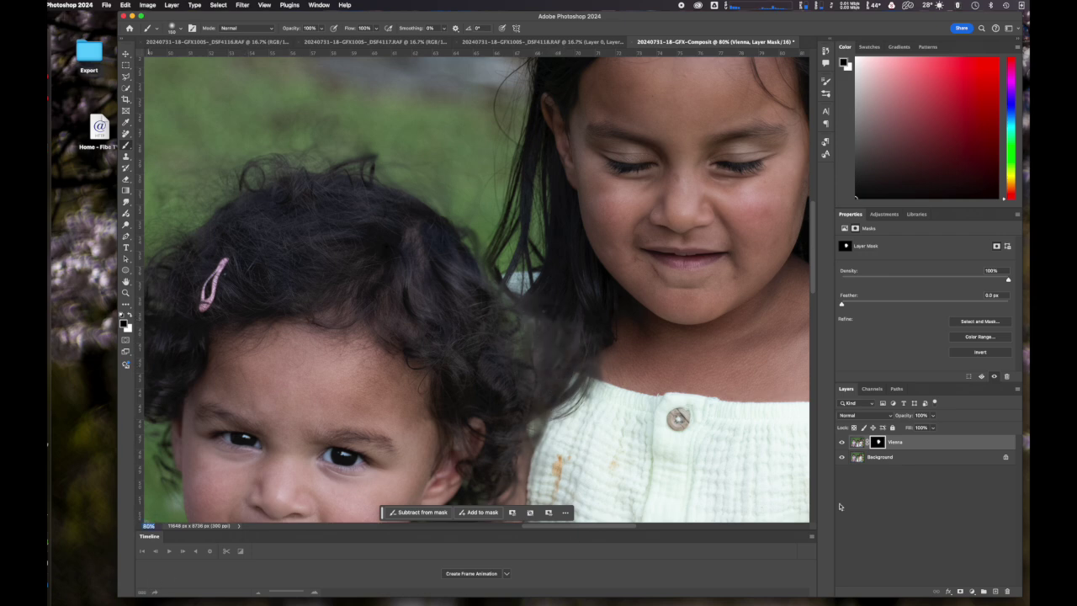
pyautogui.press('Return')
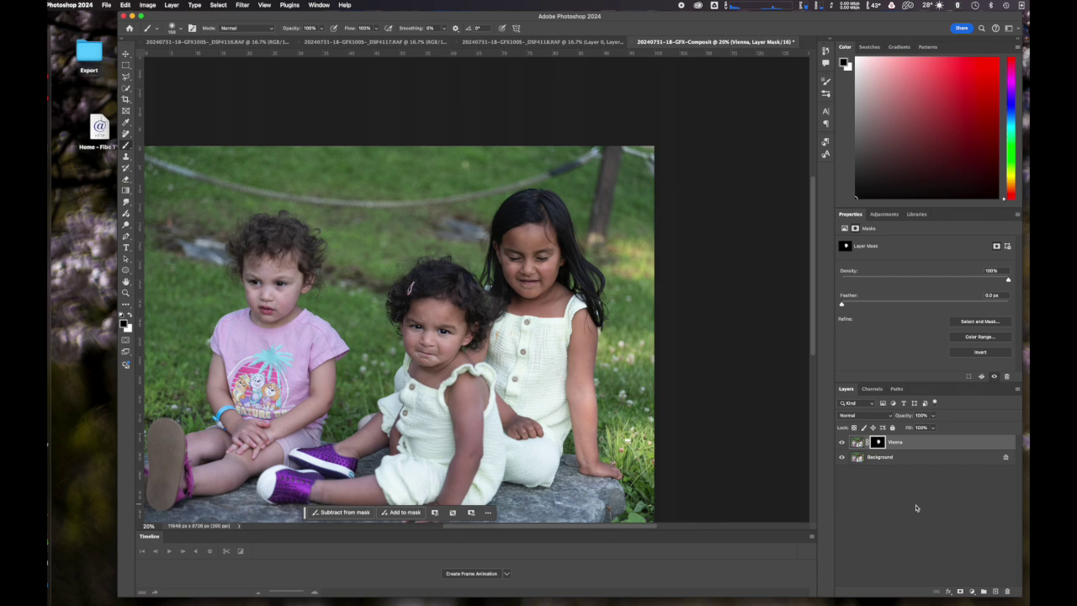
pyautogui.click(126, 54)
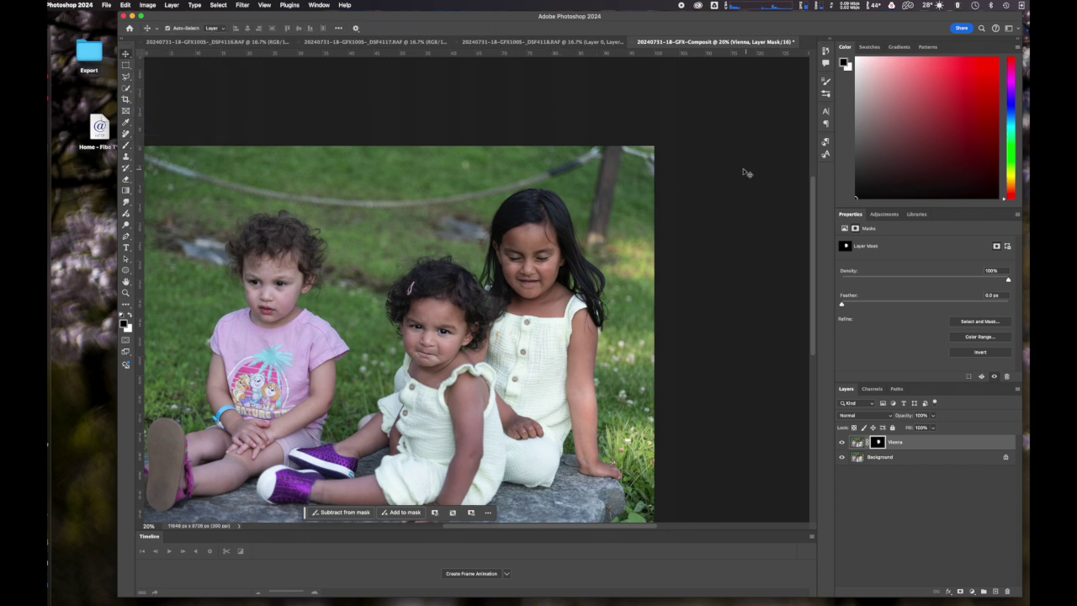
# - In the _DSF4116.RAF photo, select the older girl's head and hair with the Quick Selection tool and turn the selection into a layer mask
pyautogui.click(552, 42)
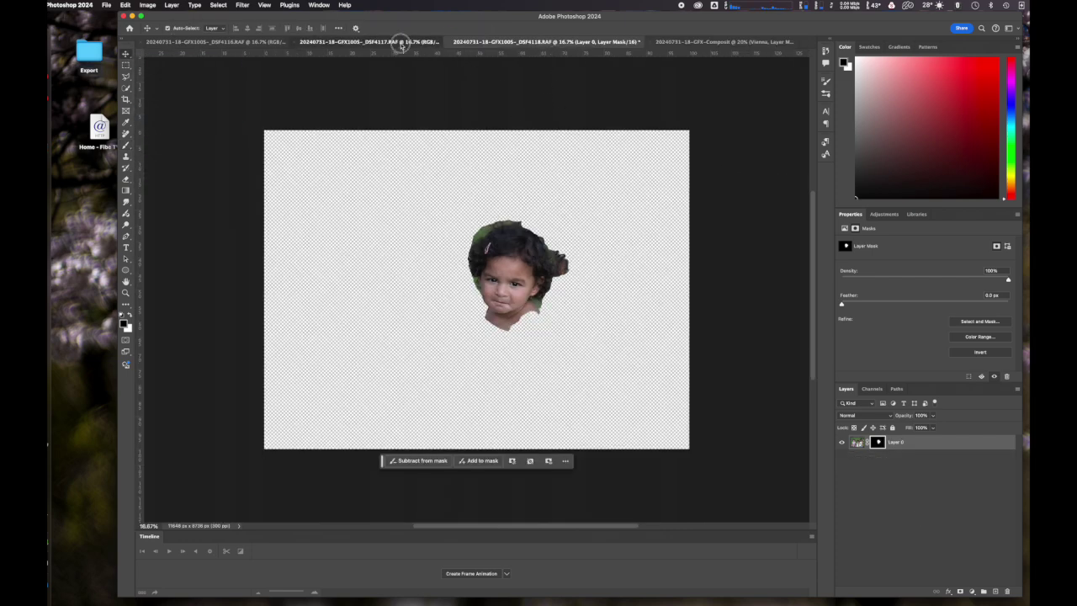
pyautogui.click(399, 42)
pyautogui.click(256, 42)
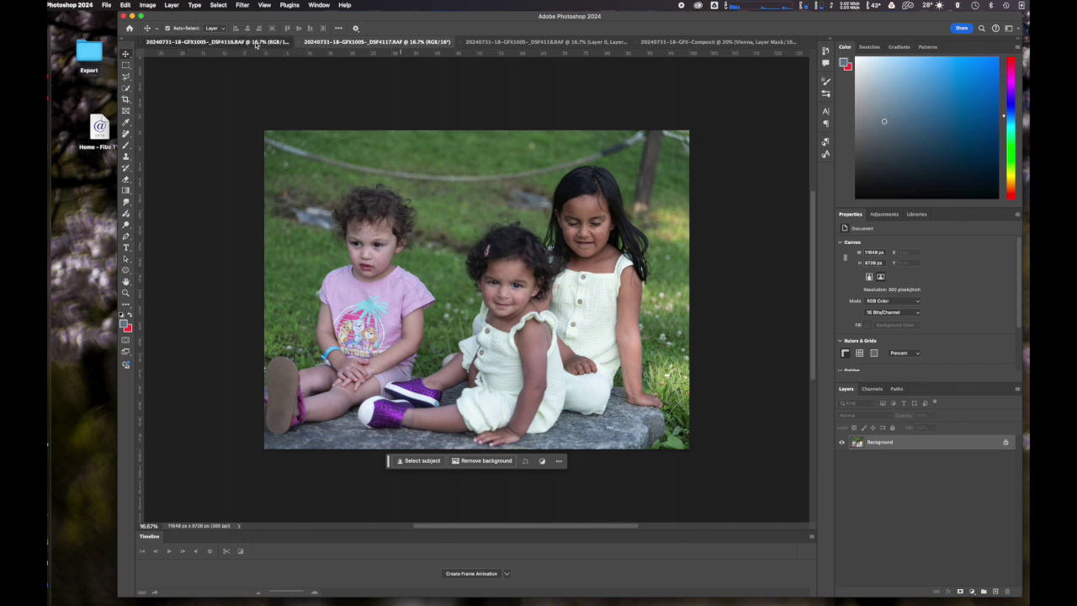
pyautogui.press('w')
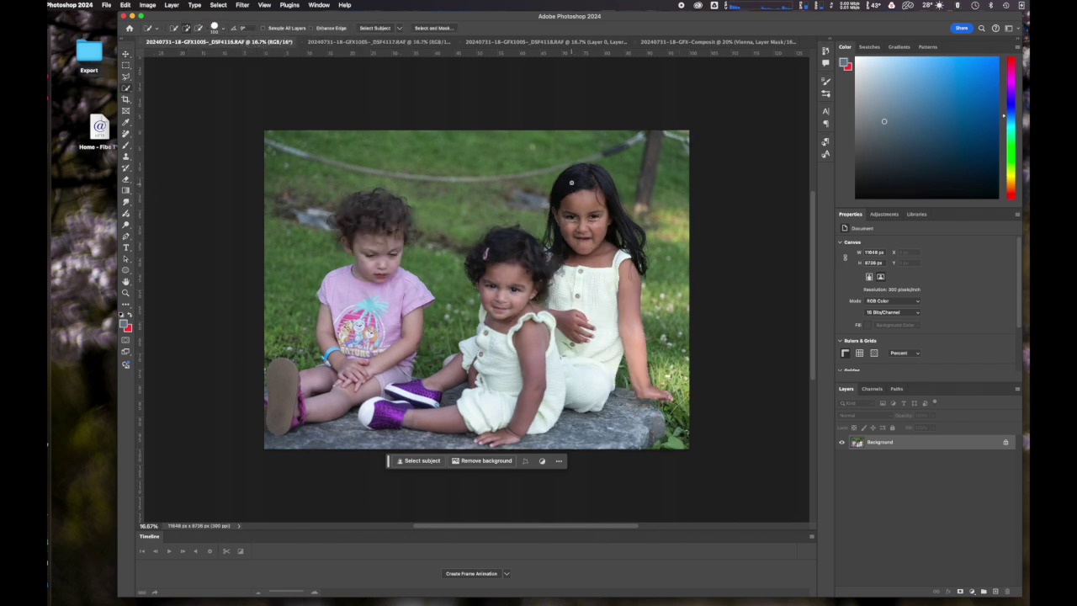
pyautogui.moveTo(577, 167)
pyautogui.mouseDown()
pyautogui.moveTo(551, 217)
pyautogui.moveTo(553, 268)
pyautogui.moveTo(623, 244)
pyautogui.moveTo(630, 252)
pyautogui.mouseUp()
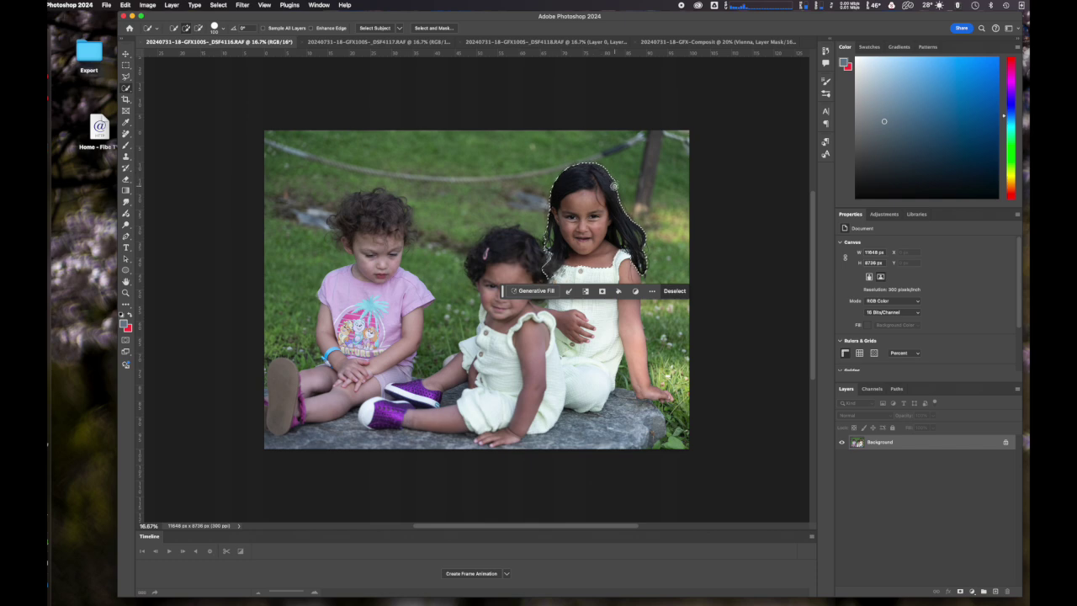
pyautogui.click(618, 199)
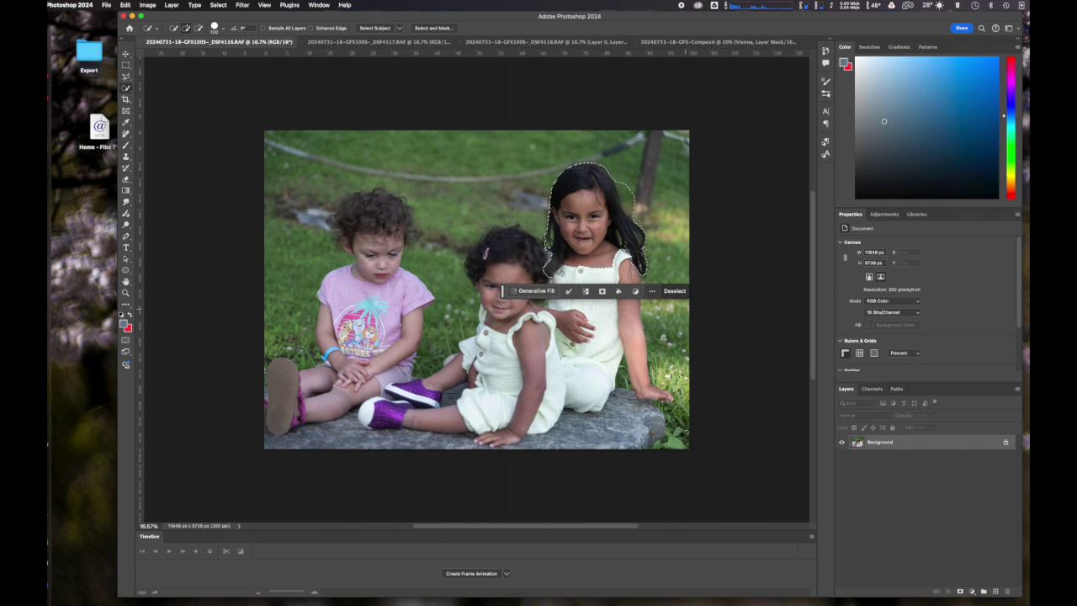
pyautogui.click(960, 591)
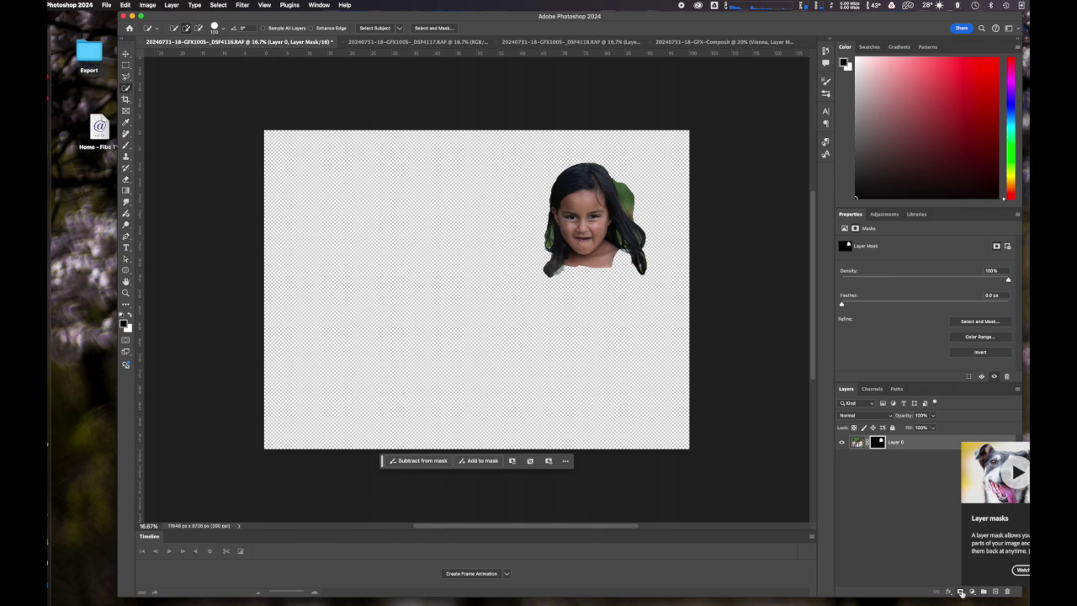
pyautogui.rightClick(932, 448)
pyautogui.click(935, 439)
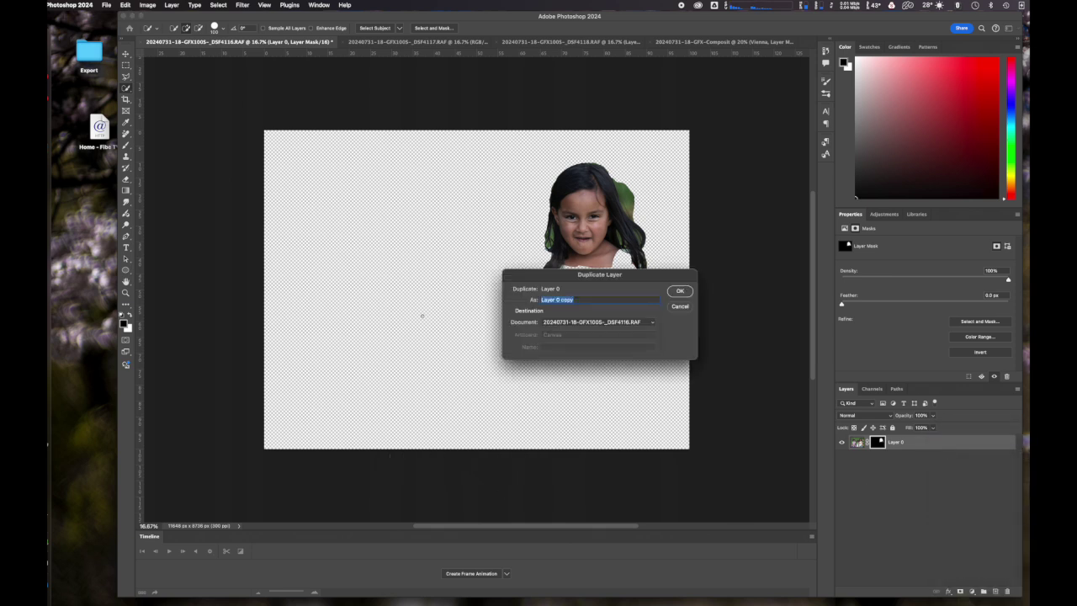
pyautogui.click(553, 323)
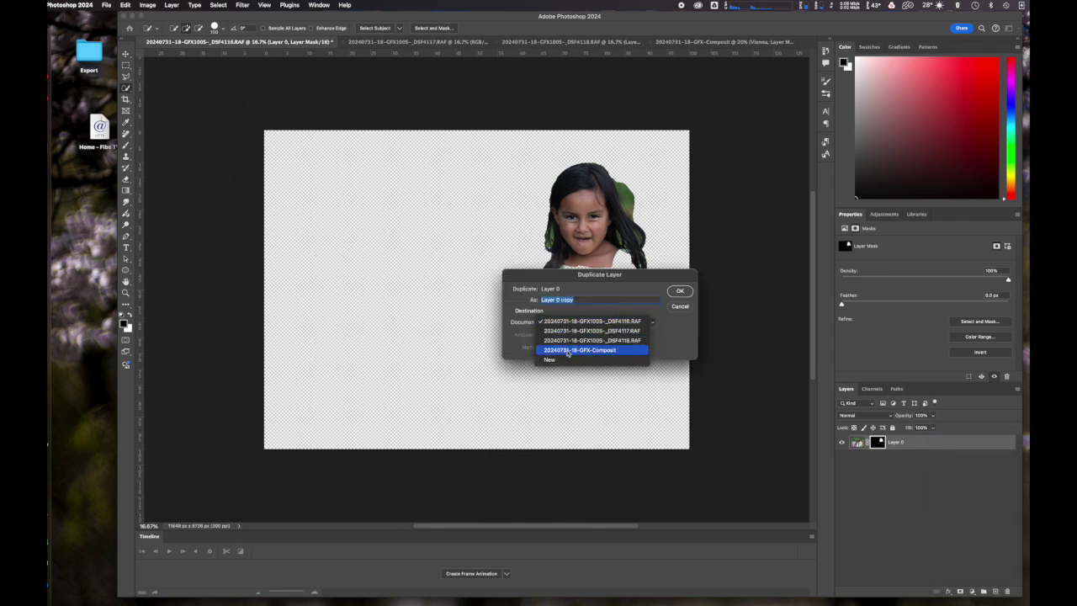
pyautogui.click(567, 350)
pyautogui.click(681, 291)
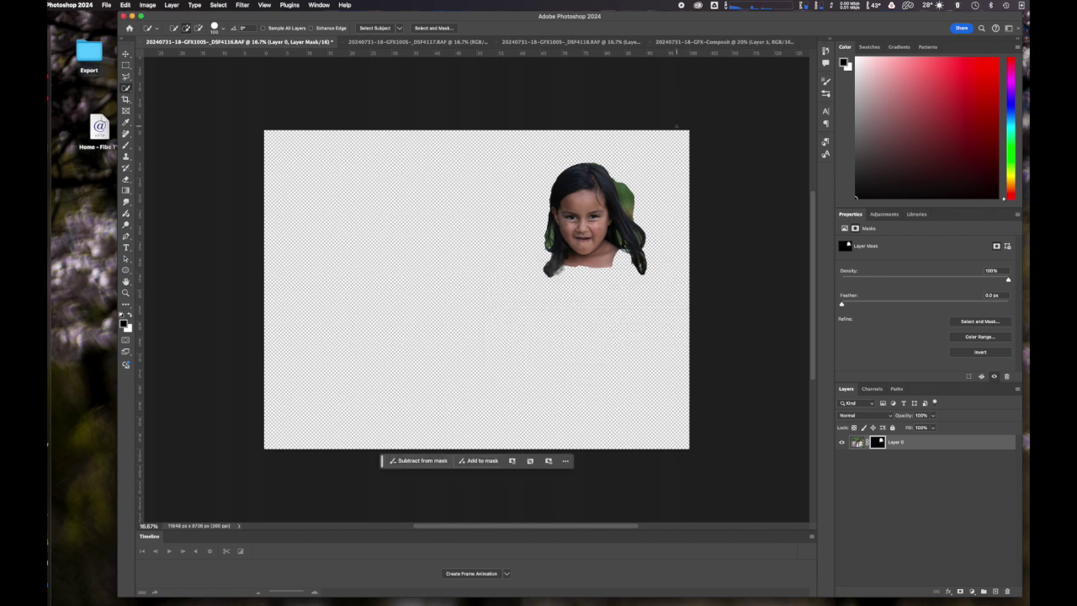
# - In the composite document, move the duplicated head layer to align it with the older girl's neck and shoulders
pyautogui.click(712, 43)
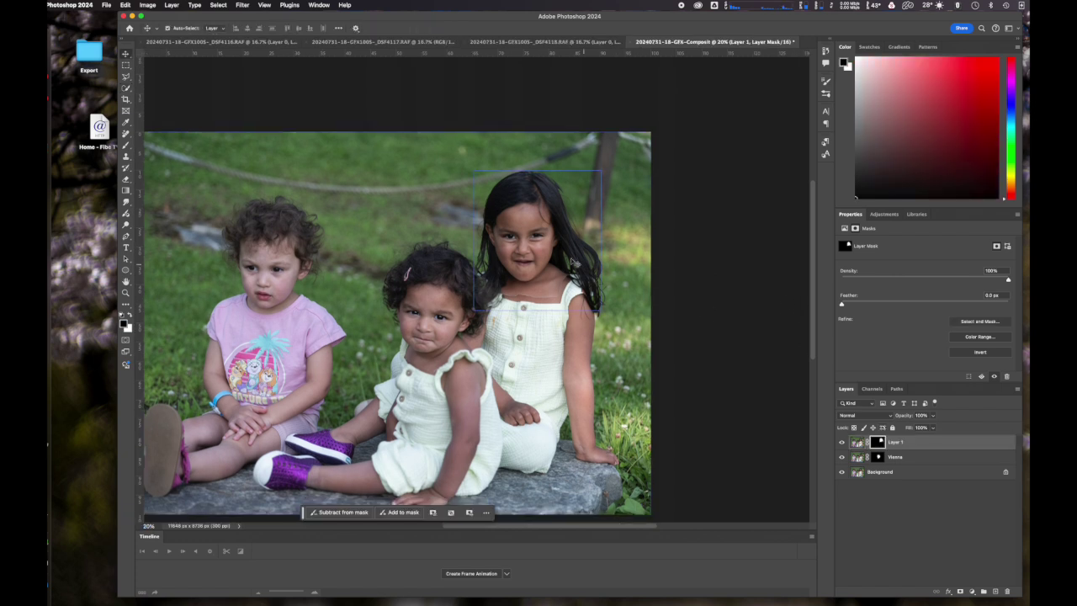
pyautogui.moveTo(543, 248); pyautogui.dragTo(527, 229)
pyautogui.scroll(-1, 539, 251)
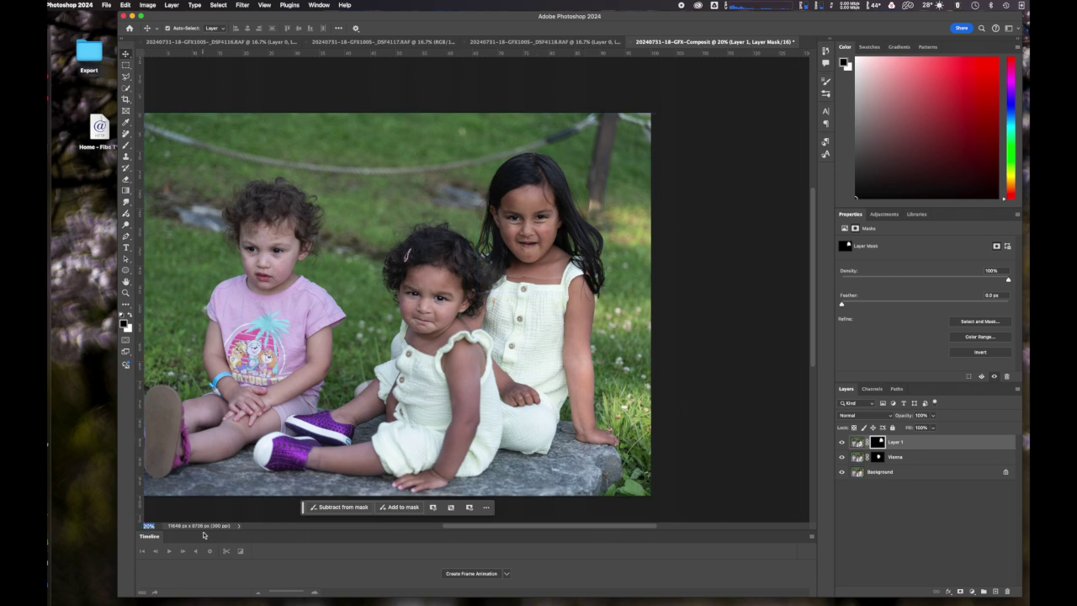
# - Zoom to 80% and paint black on the head layer's mask to blend the seam along the neckline and the hair beside the middle child
pyautogui.write('80')
pyautogui.press('Return')
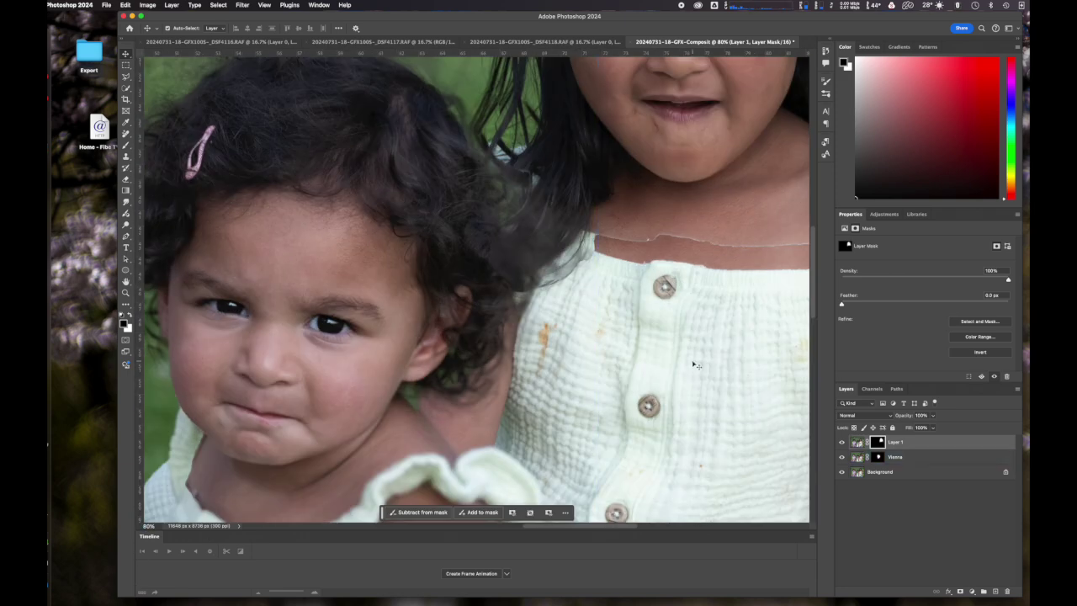
pyautogui.scroll(5, 553, 380)
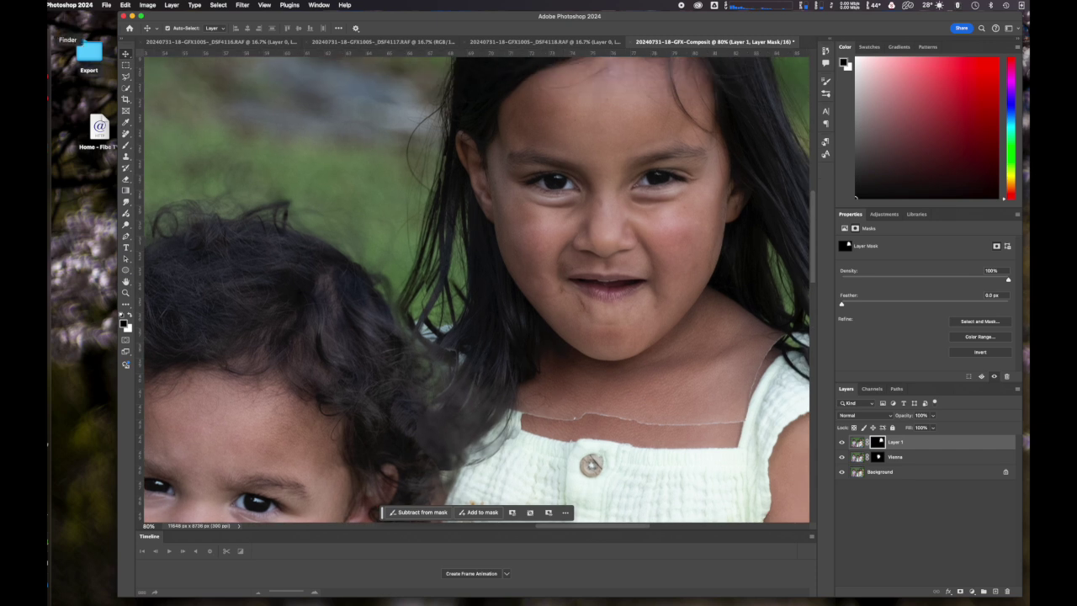
pyautogui.click(125, 145)
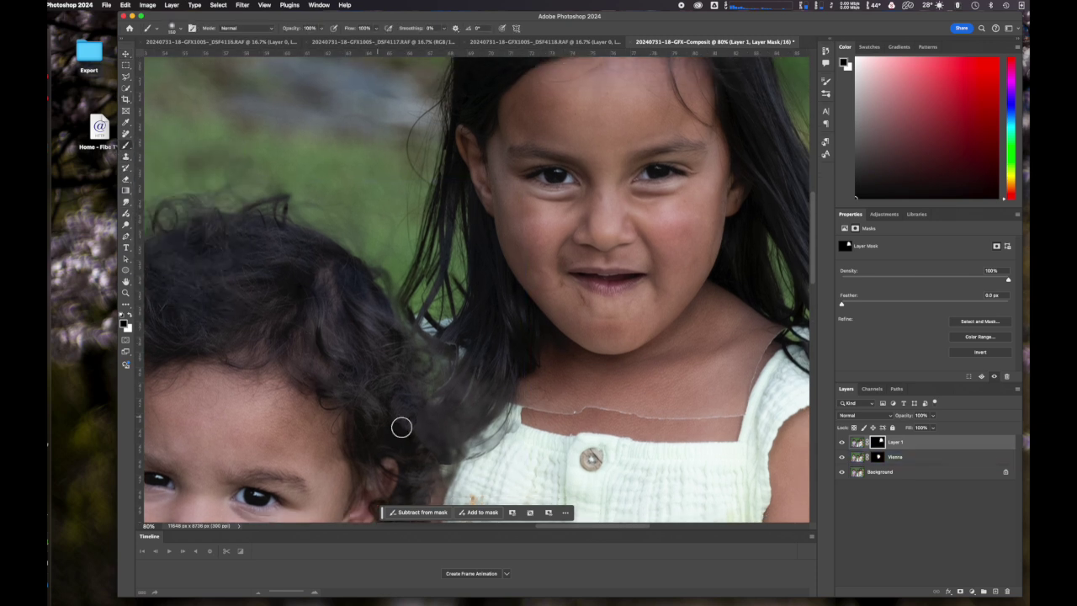
pyautogui.moveTo(746, 402)
pyautogui.mouseDown()
pyautogui.moveTo(715, 414)
pyautogui.moveTo(500, 409)
pyautogui.mouseUp()
pyautogui.moveTo(418, 313)
pyautogui.mouseDown()
pyautogui.moveTo(453, 356)
pyautogui.moveTo(445, 388)
pyautogui.moveTo(441, 347)
pyautogui.moveTo(445, 398)
pyautogui.moveTo(496, 404)
pyautogui.moveTo(490, 423)
pyautogui.moveTo(501, 403)
pyautogui.moveTo(458, 451)
pyautogui.moveTo(505, 424)
pyautogui.moveTo(512, 392)
pyautogui.moveTo(508, 423)
pyautogui.moveTo(511, 387)
pyautogui.moveTo(482, 415)
pyautogui.moveTo(475, 387)
pyautogui.moveTo(444, 360)
pyautogui.moveTo(434, 424)
pyautogui.moveTo(409, 417)
pyautogui.moveTo(455, 428)
pyautogui.moveTo(416, 412)
pyautogui.mouseUp()
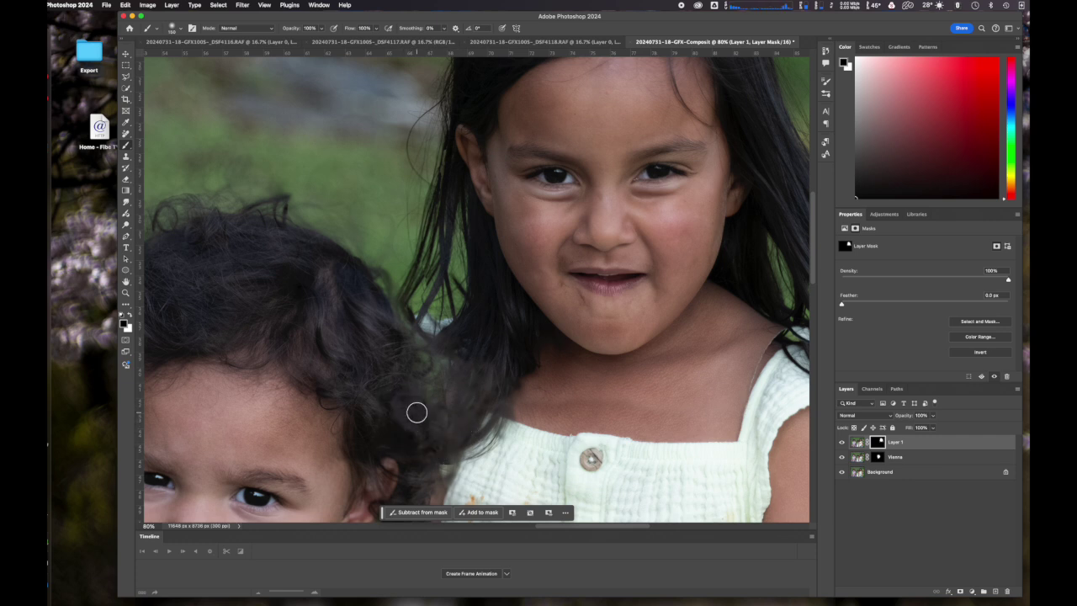
# - Paint black on the mask around the older girl's outer hair, beside the post and over the shoulder, using a smaller brush for the ends
pyautogui.scroll(5, 444, 300)
pyautogui.hscroll(5, 444, 300)
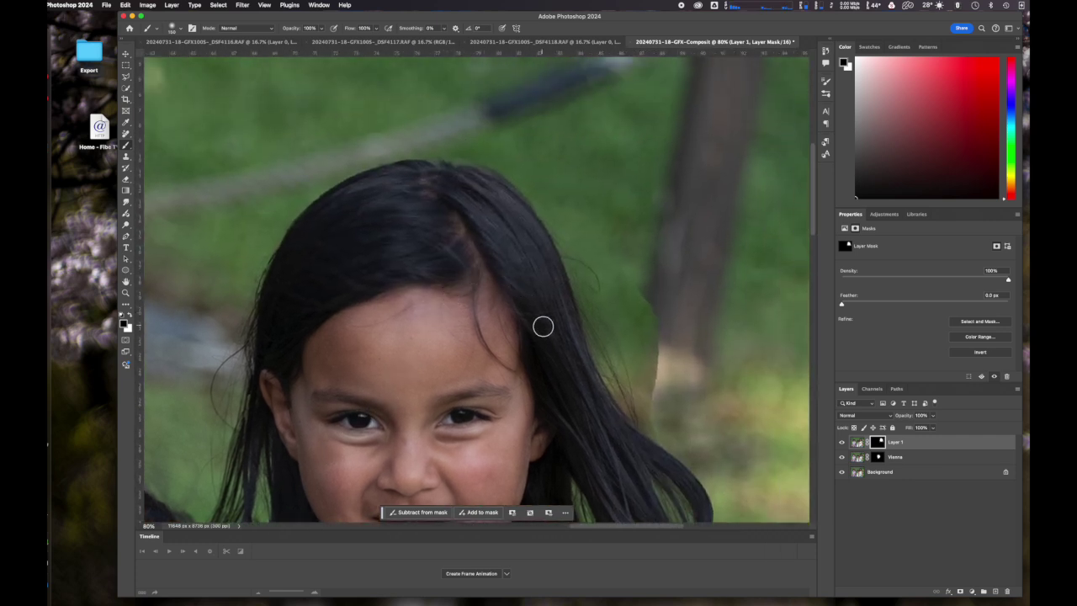
pyautogui.moveTo(615, 272)
pyautogui.mouseDown()
pyautogui.moveTo(627, 277)
pyautogui.moveTo(654, 379)
pyautogui.moveTo(634, 351)
pyautogui.moveTo(638, 406)
pyautogui.mouseUp()
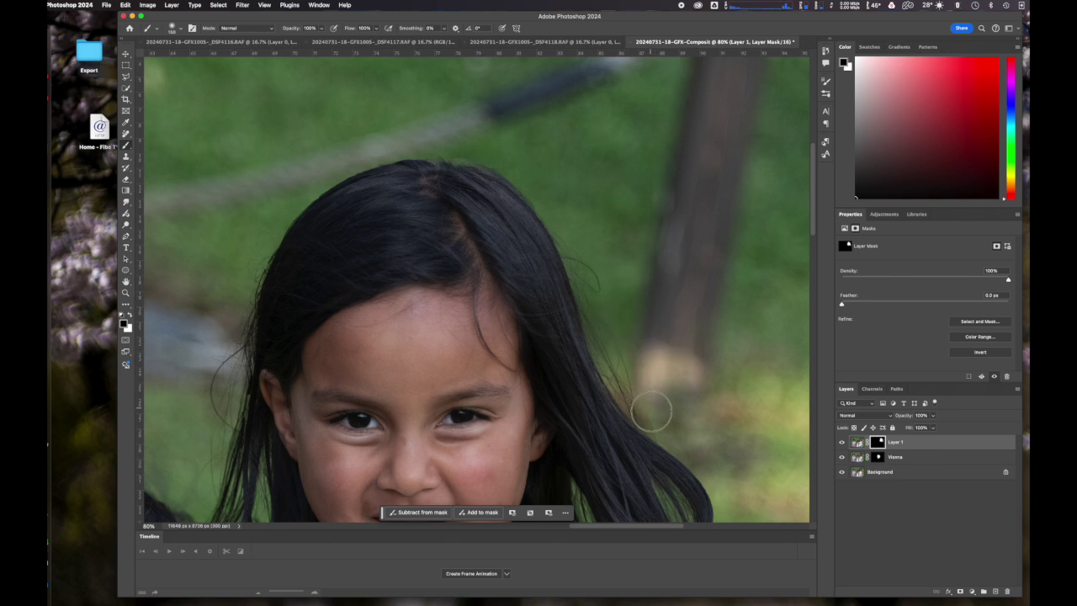
pyautogui.scroll(-6, 689, 446)
pyautogui.moveTo(593, 310)
pyautogui.mouseDown()
pyautogui.moveTo(539, 385)
pyautogui.moveTo(564, 325)
pyautogui.moveTo(586, 312)
pyautogui.moveTo(699, 325)
pyautogui.moveTo(699, 335)
pyautogui.mouseUp()
pyautogui.moveTo(614, 403)
pyautogui.mouseDown()
pyautogui.moveTo(611, 370)
pyautogui.moveTo(659, 379)
pyautogui.moveTo(649, 370)
pyautogui.moveTo(660, 384)
pyautogui.moveTo(628, 312)
pyautogui.moveTo(663, 360)
pyautogui.mouseUp()
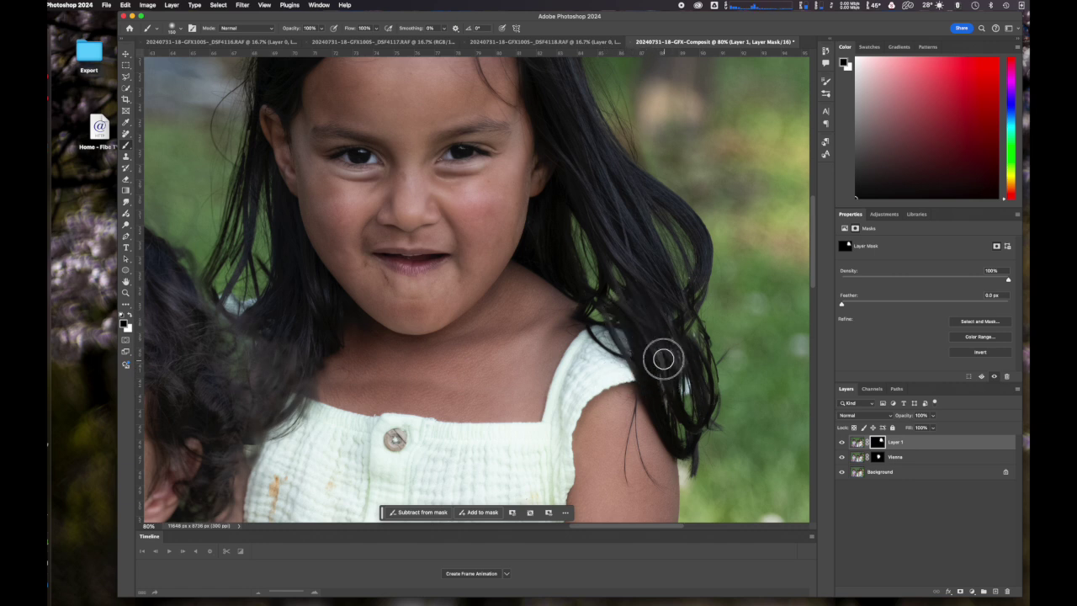
pyautogui.press('[')
pyautogui.press('[')
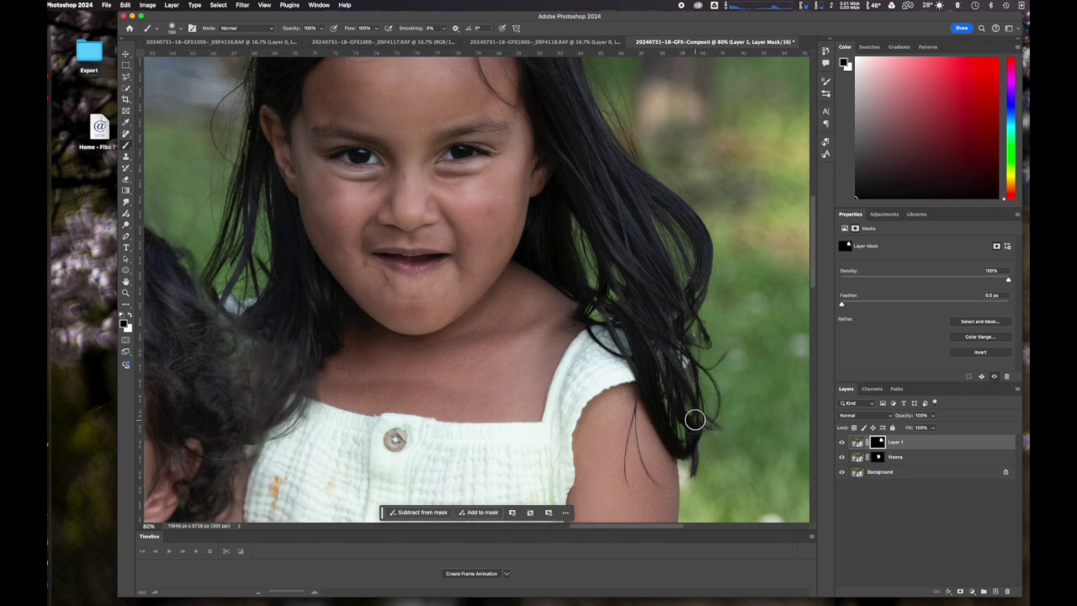
# - Examine the blended hair and dress edges, then review the whole composite at 20%
pyautogui.scroll(-3, 684, 443)
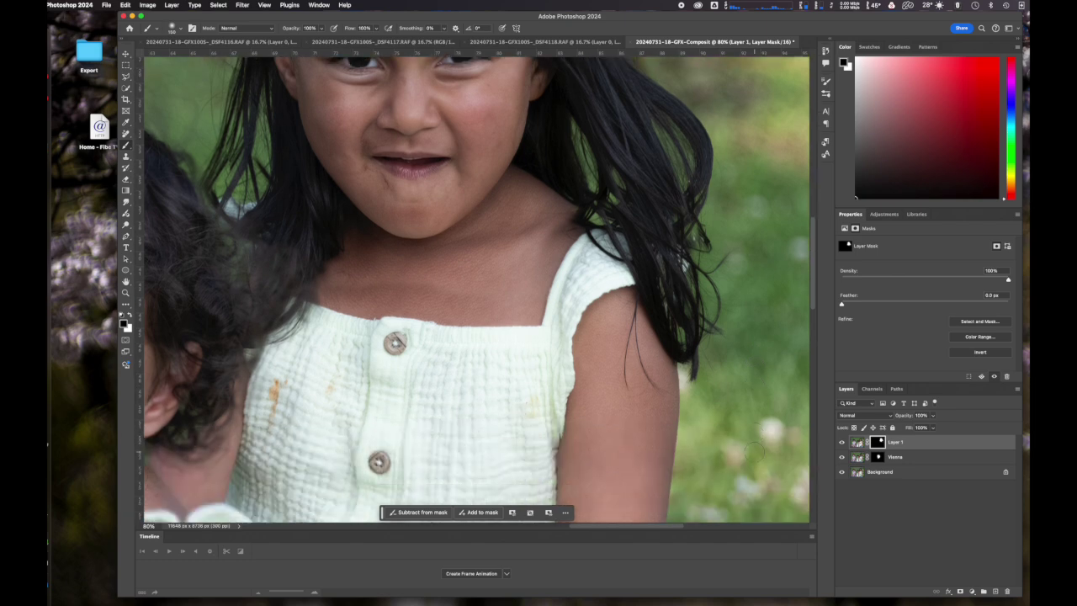
pyautogui.scroll(-3, 754, 451)
pyautogui.scroll(7, 754, 450)
pyautogui.hscroll(-6, 753, 451)
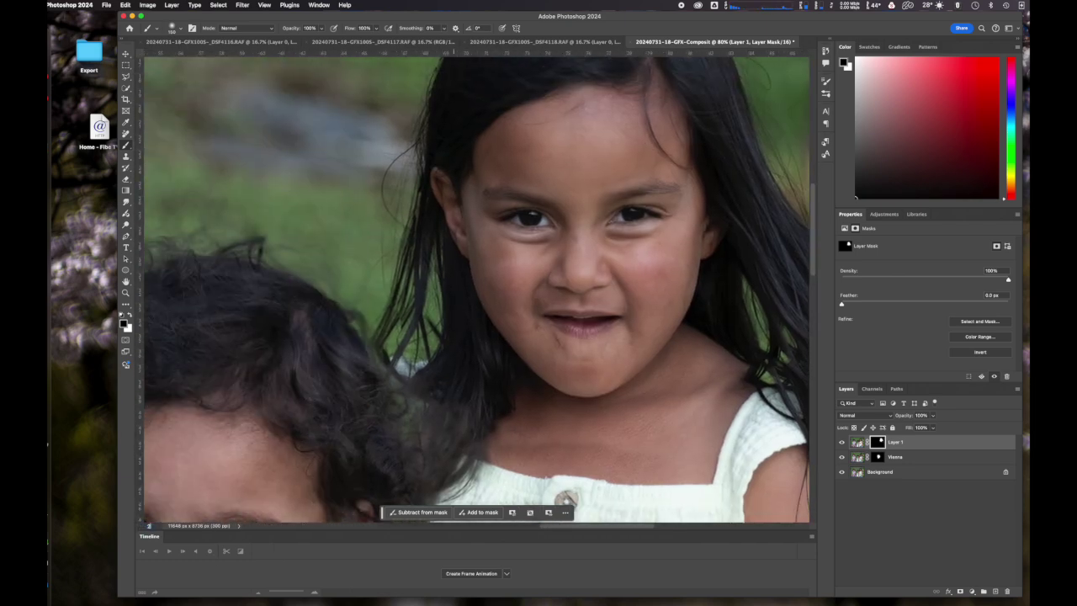
pyautogui.press('super+minus')
pyautogui.press('super+minus')
pyautogui.hscroll(-3, 258, 132)
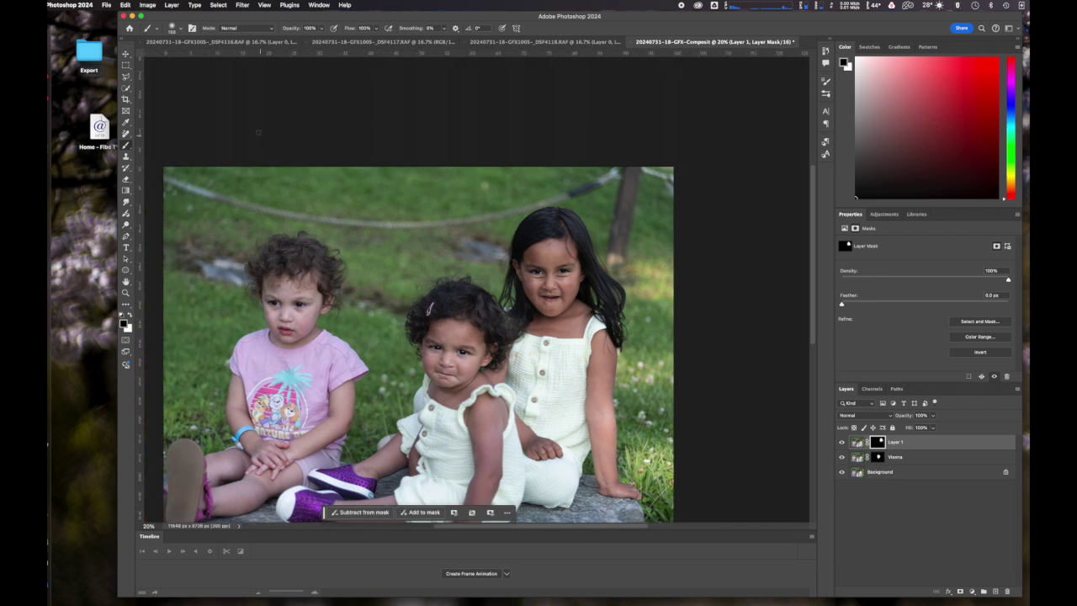
pyautogui.press('v')
pyautogui.hscroll(-3, 336, 225)
pyautogui.scroll(-4, 336, 225)
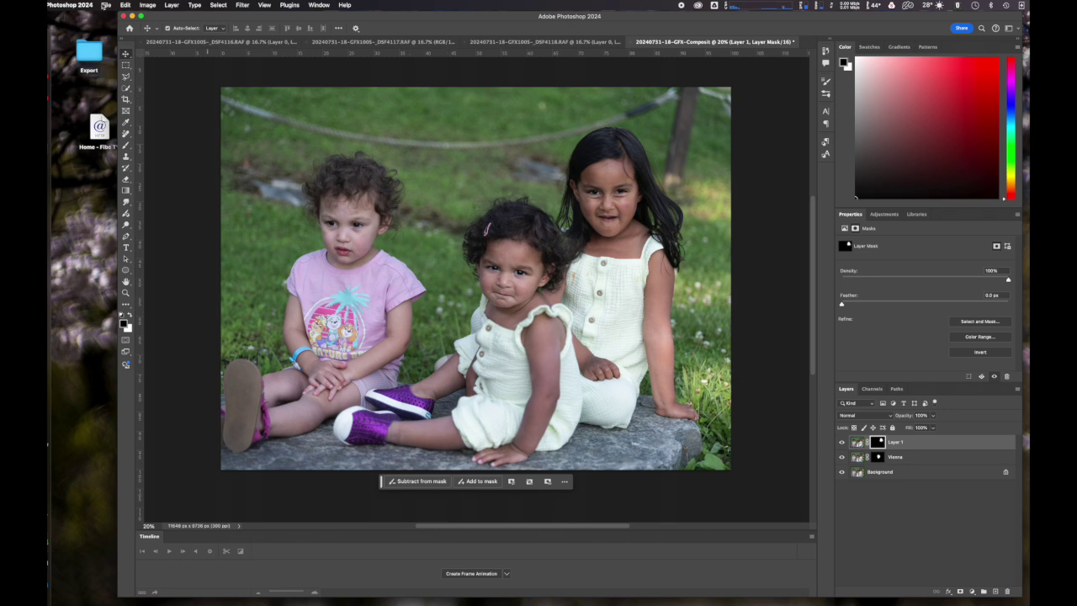
pyautogui.click(106, 6)
pyautogui.click(139, 92)
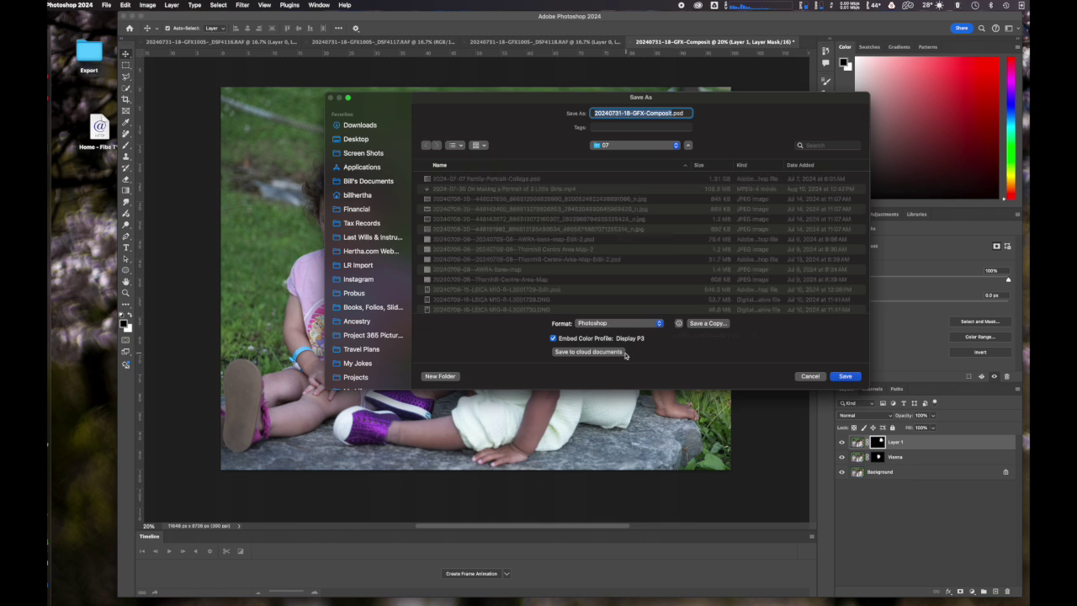
pyautogui.click(660, 327)
pyautogui.click(650, 335)
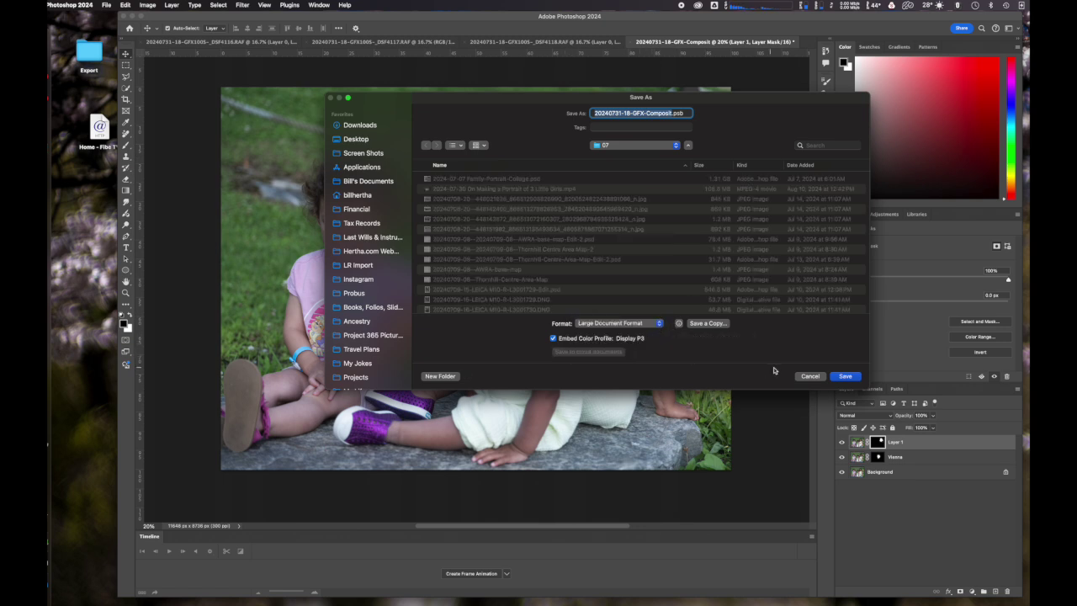
pyautogui.click(854, 377)
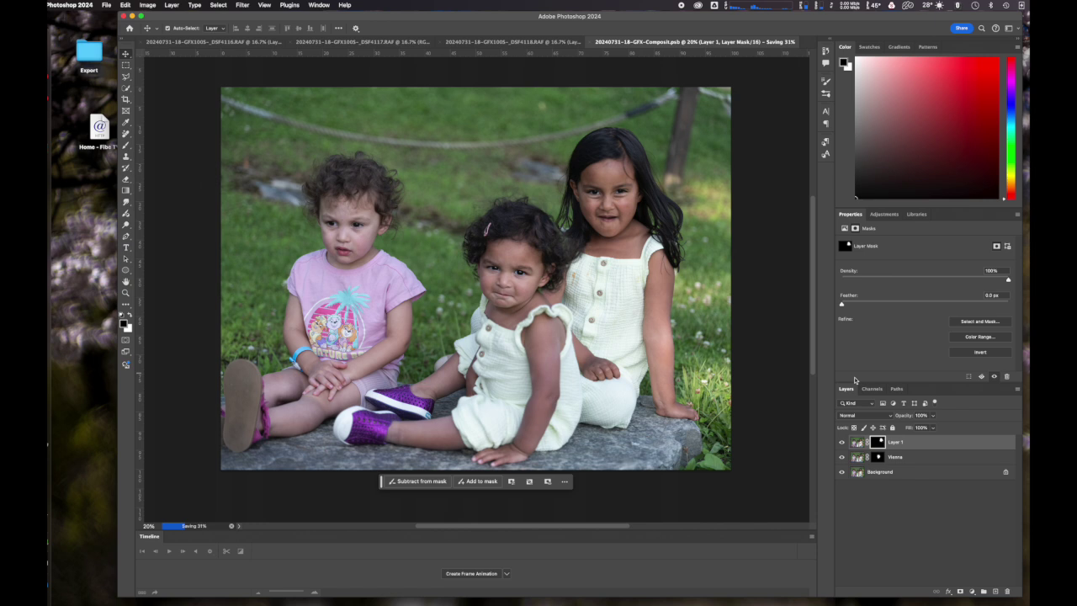